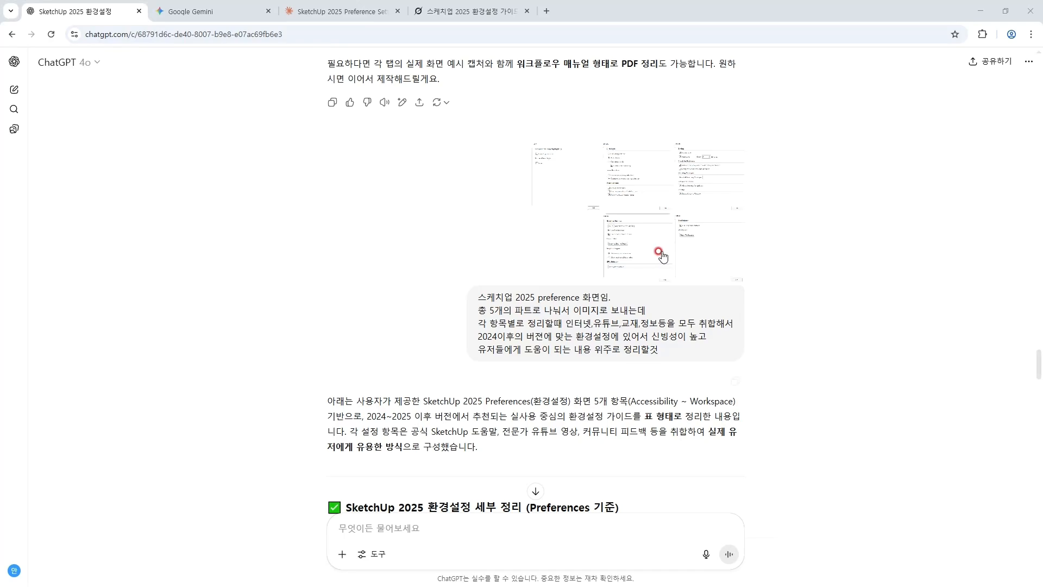
Read the SketchUp 2025 Preferences recommendations in the chat answer, from the Accessibility table down to the summary and extra tips
scroll(440, 310, down, 1)
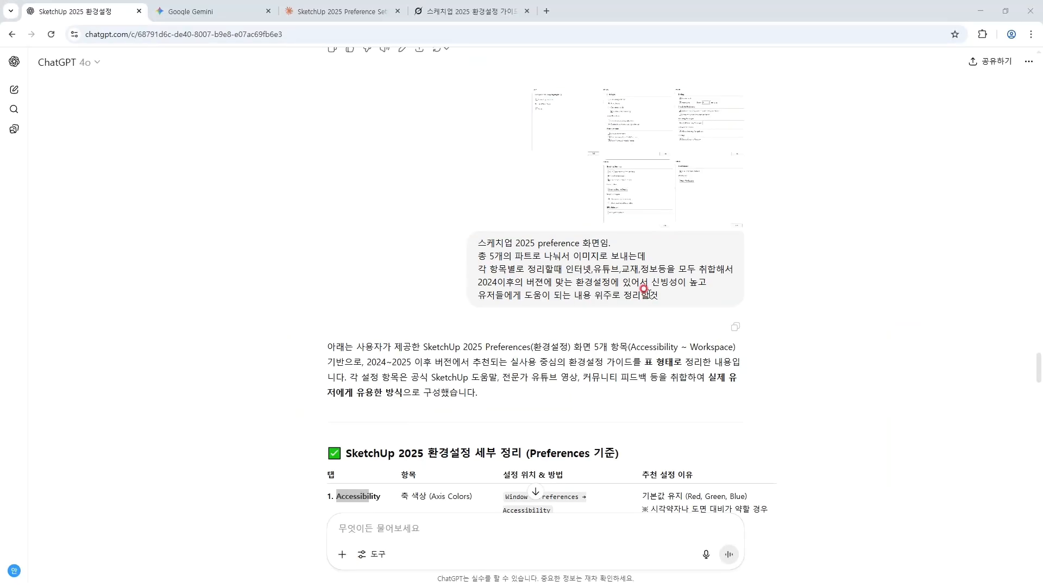
scroll(656, 298, down, 3)
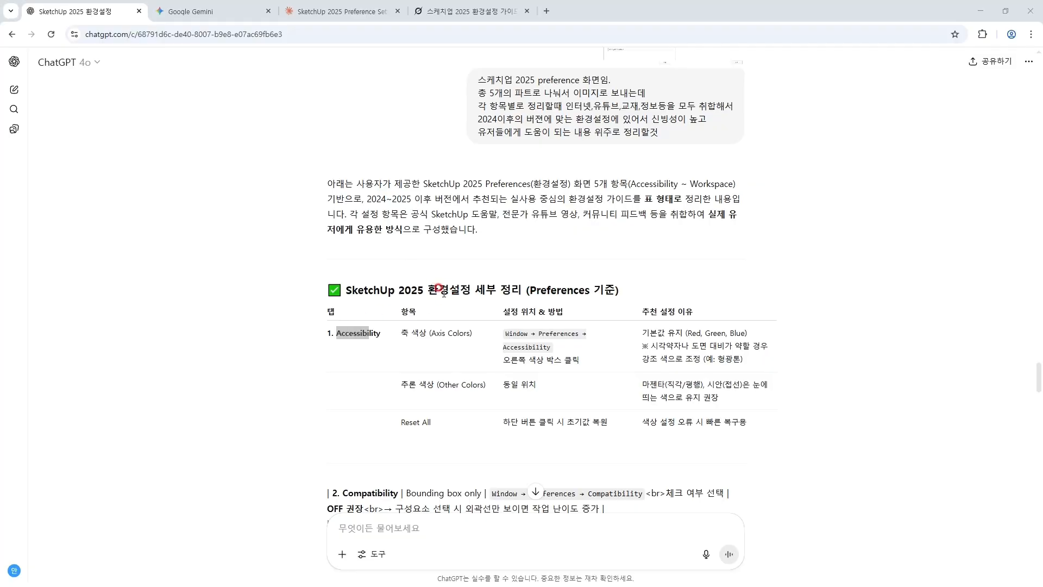
scroll(441, 288, down, 3)
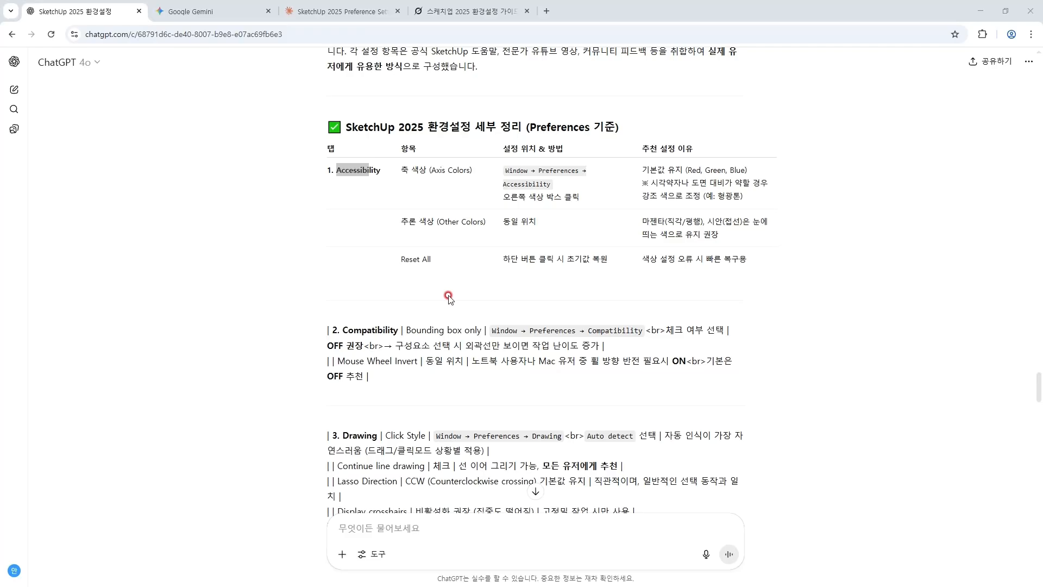
scroll(456, 309, down, 13)
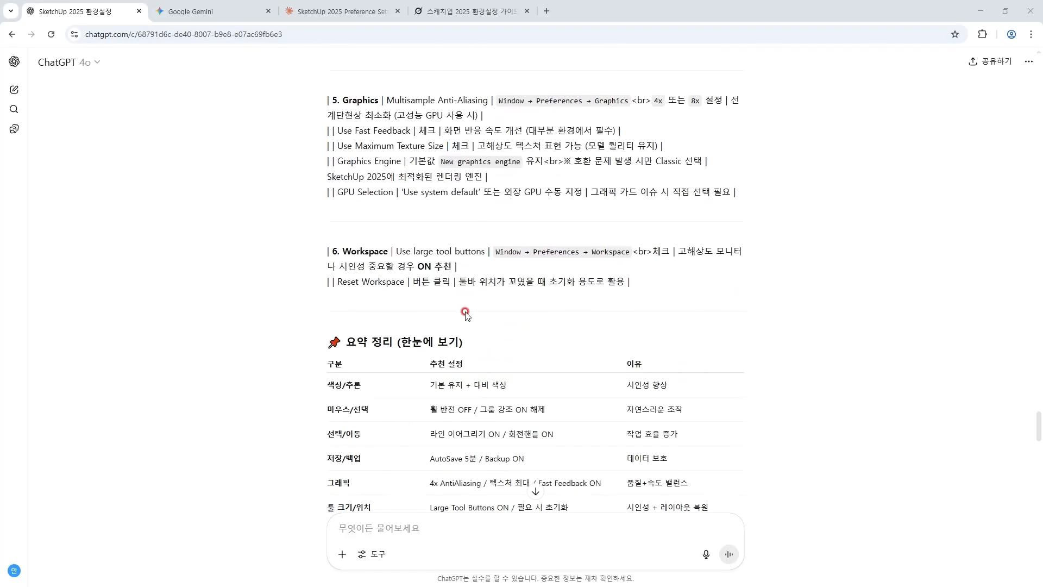
scroll(465, 314, down, 4)
scroll(475, 303, down, 5)
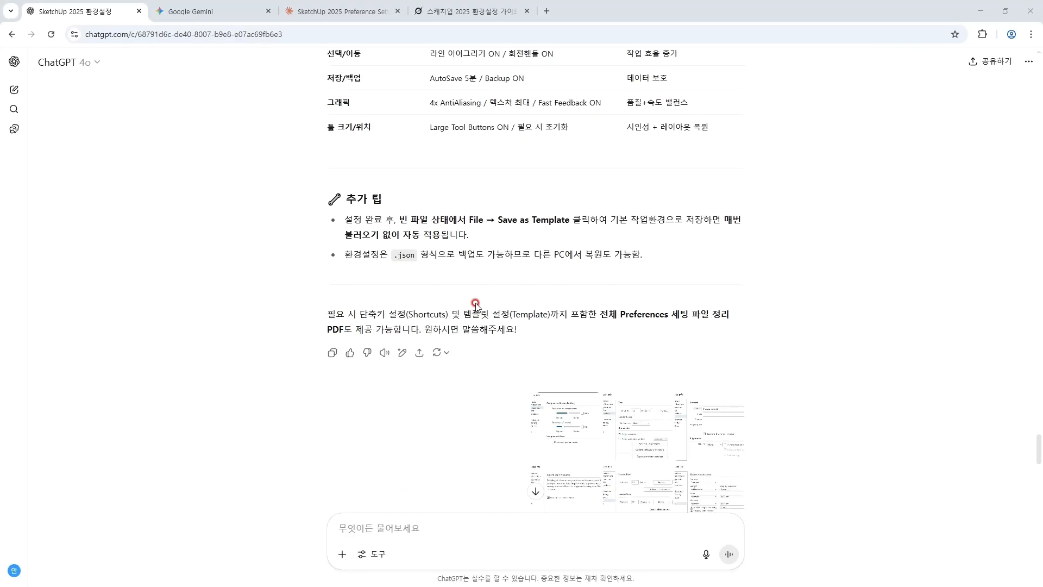
scroll(473, 271, up, 3)
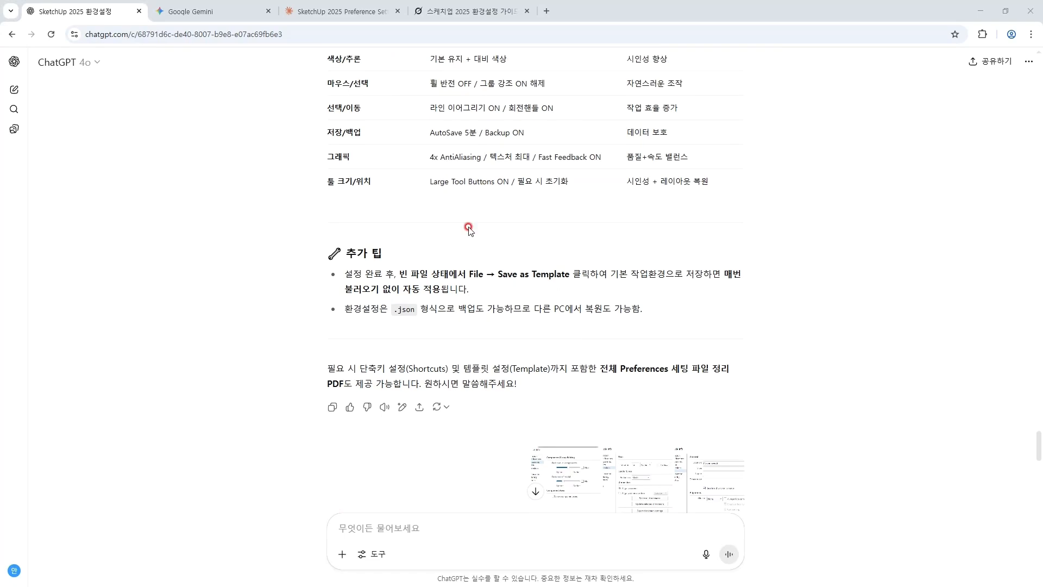
Switch to Google Gemini and read its SketchUp 2025 Preferences guide from Accessibility to Compatibility
click(224, 11)
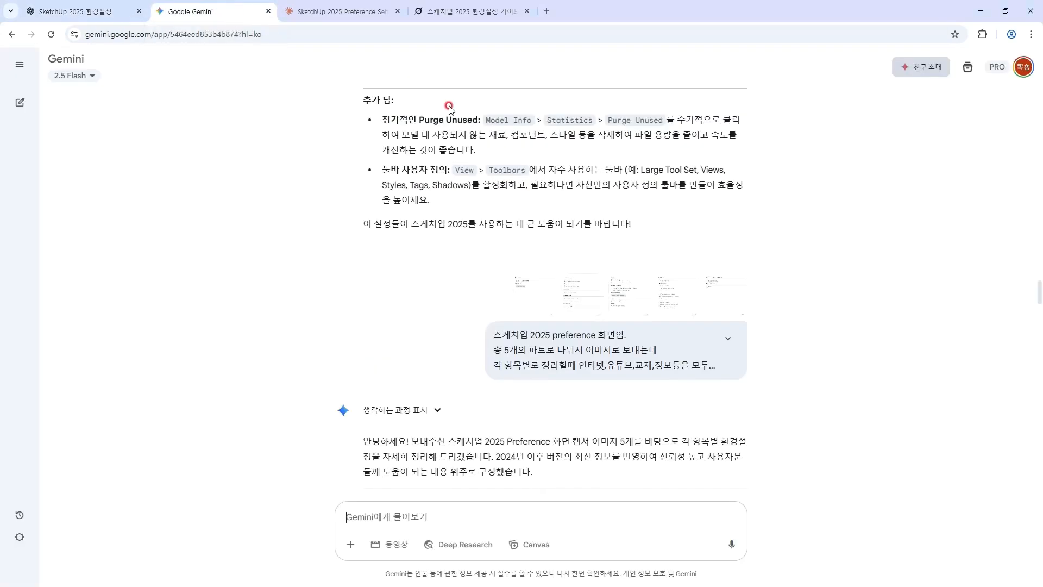
scroll(559, 323, up, 1)
scroll(560, 309, down, 6)
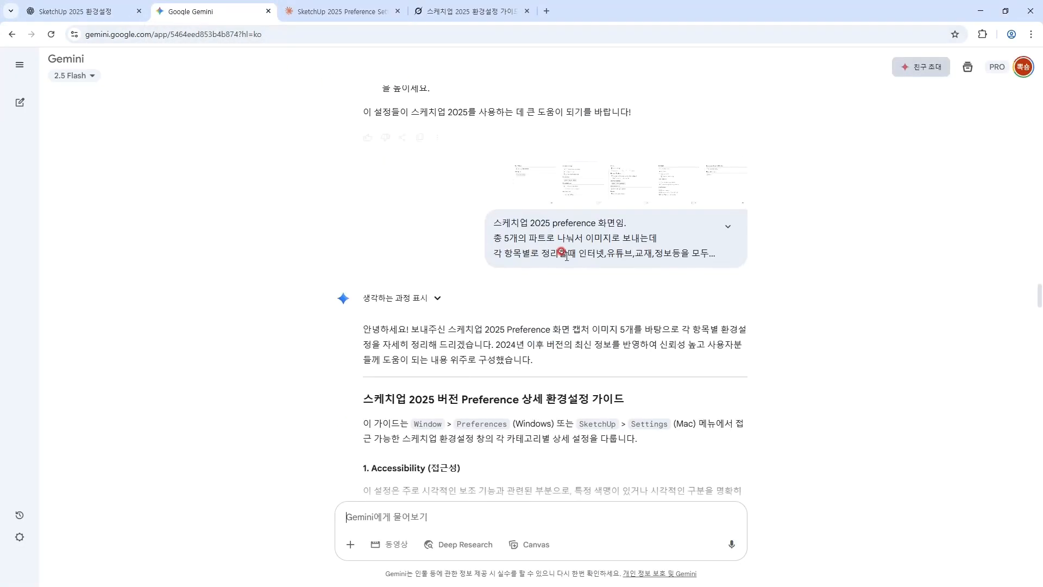
scroll(553, 252, down, 2)
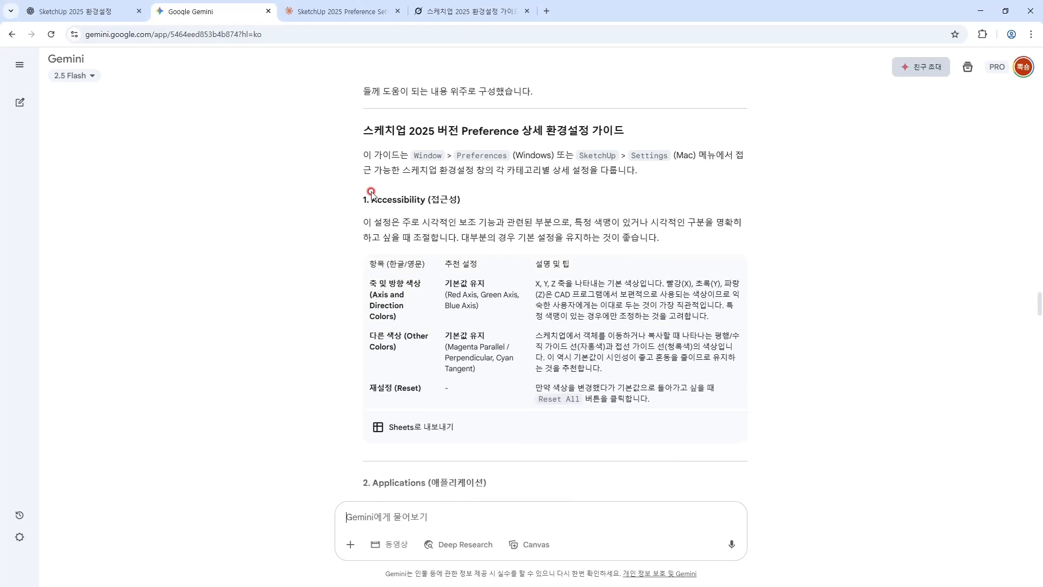
scroll(579, 408, down, 1)
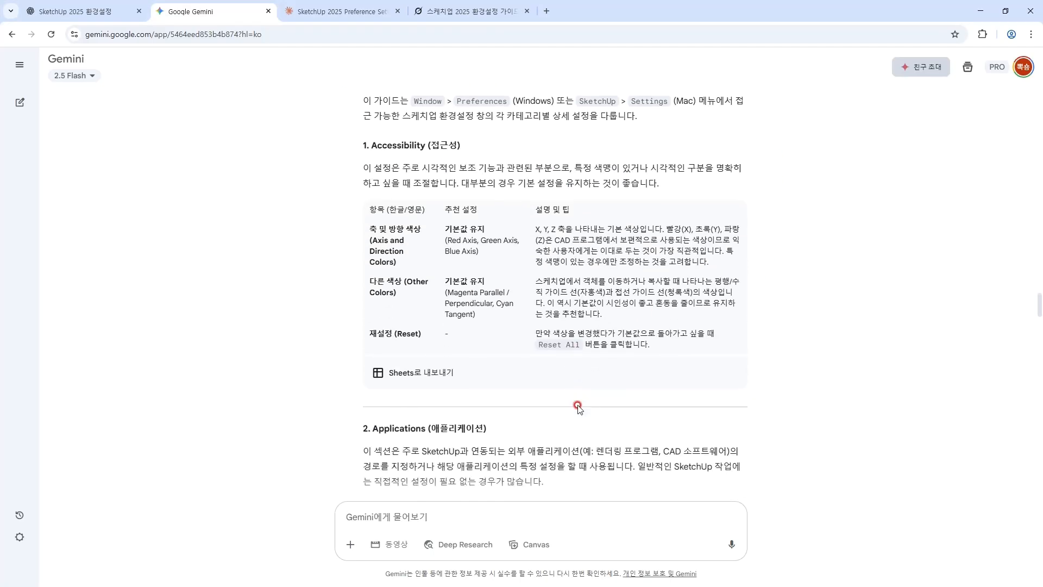
scroll(575, 369, down, 8)
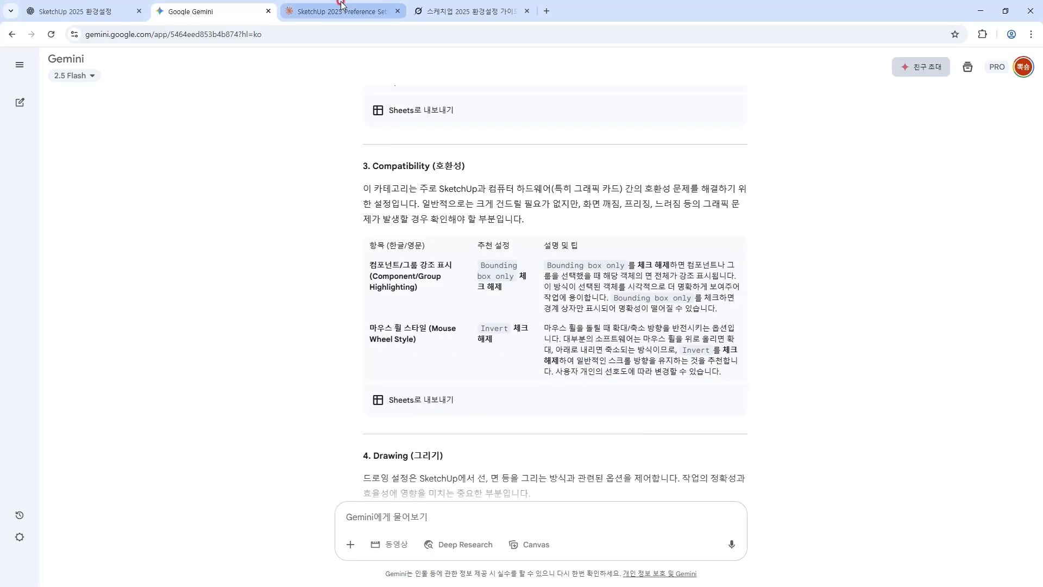
Switch to Claude and look over its SketchUp 2025 preference guide, including the Drawing and General sections
click(337, 11)
scroll(689, 228, up, 6)
scroll(690, 294, up, 20)
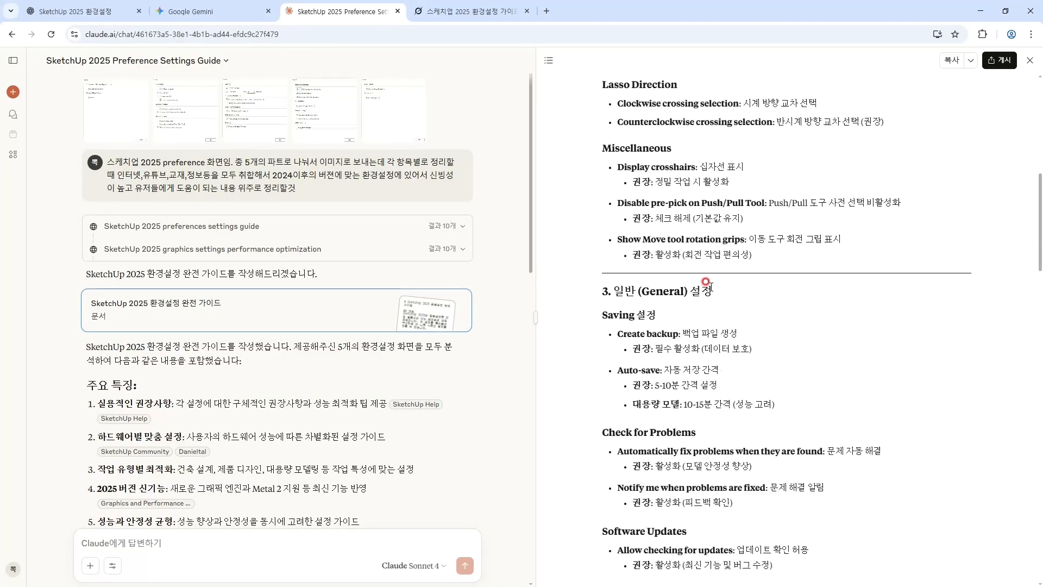
Switch to Grok and look through its SketchUp 2025 Preferences guide tables
click(470, 13)
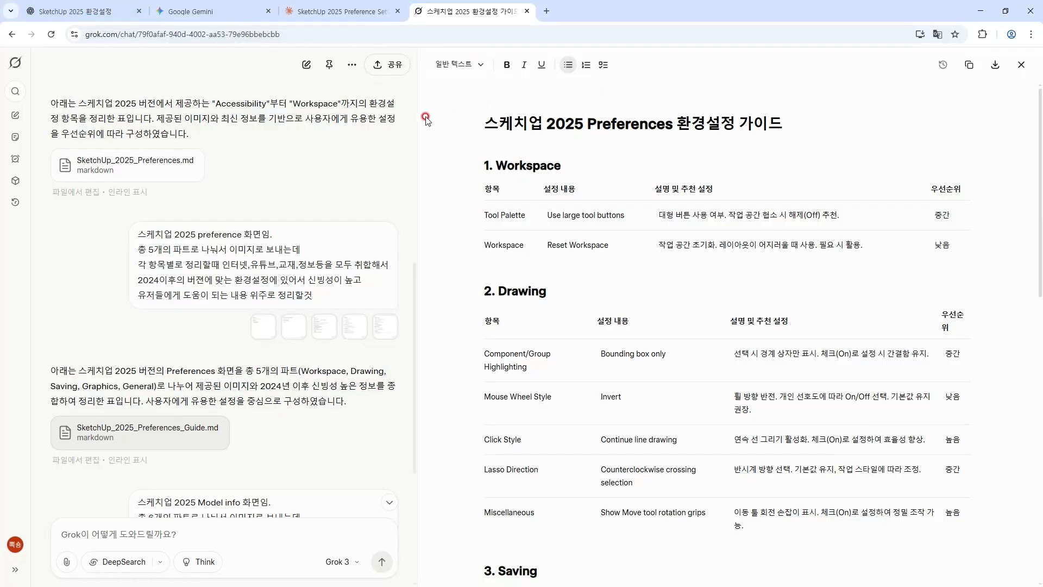
scroll(712, 173, down, 1)
scroll(688, 182, down, 8)
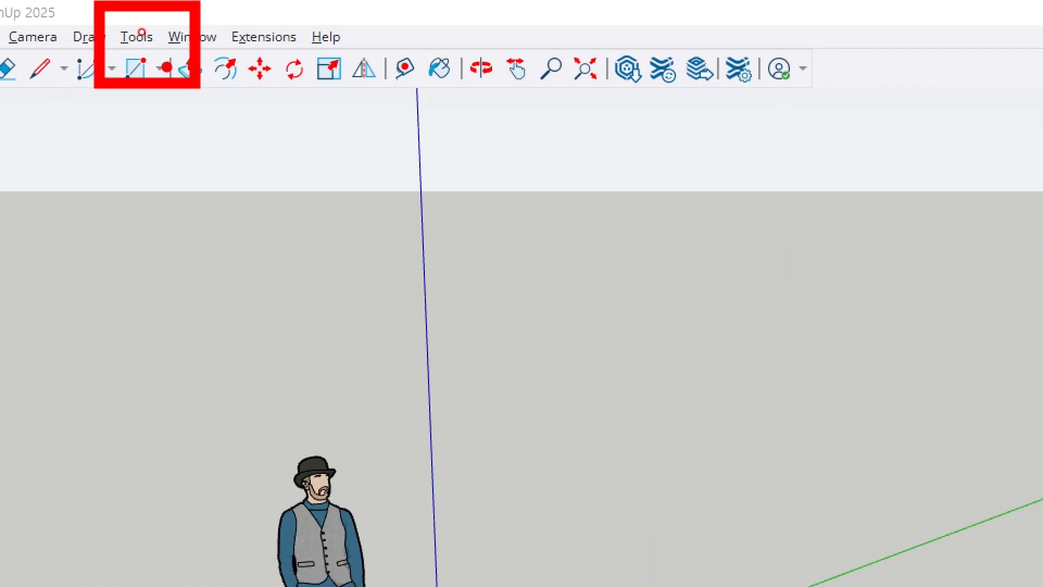
Switch to SketchUp, open its preferences and review the Accessibility, Applications, Compatibility and Drawing settings
click(137, 36)
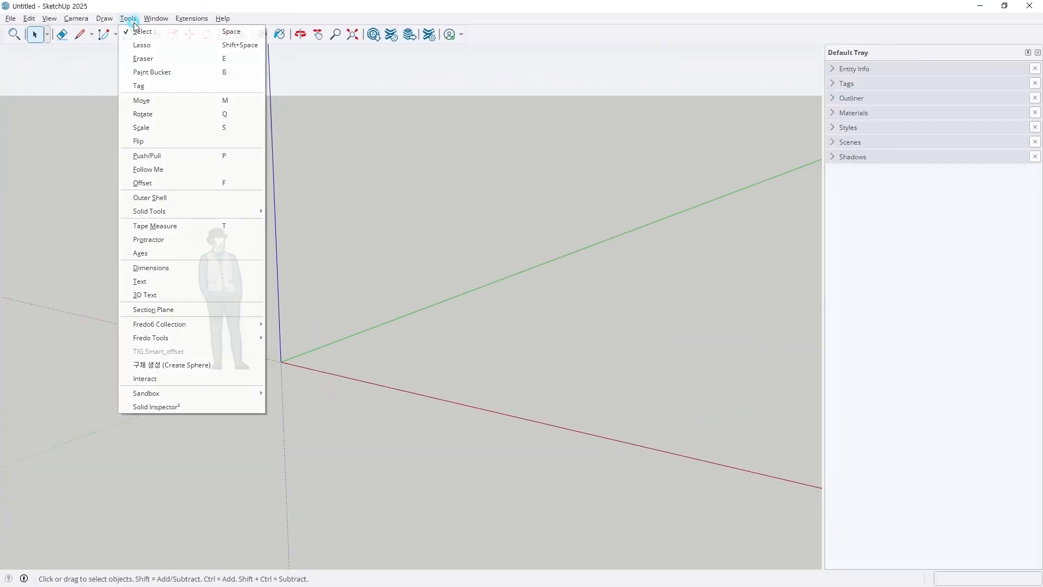
mouse_move(190, 35)
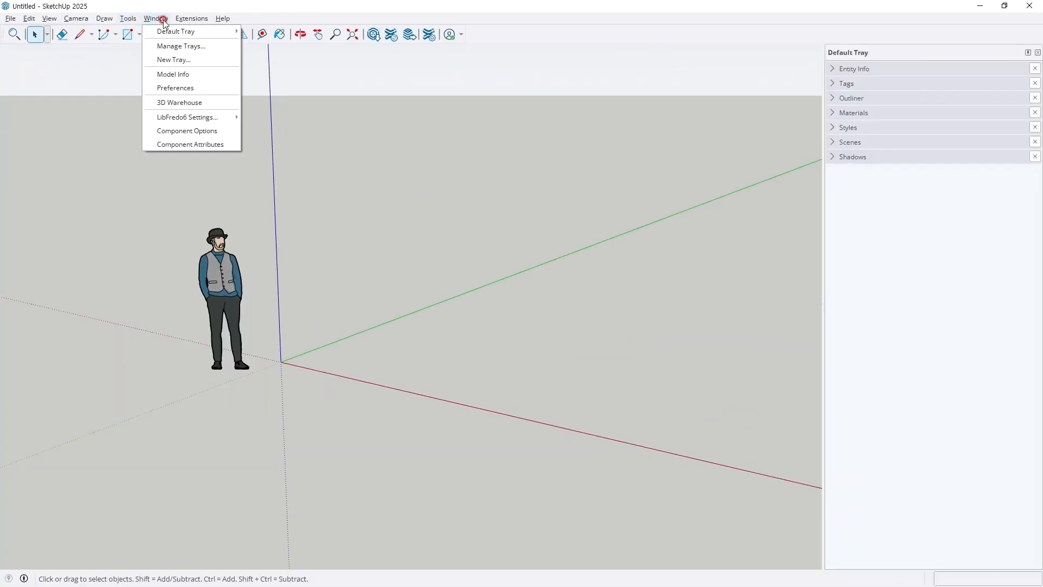
click(175, 88)
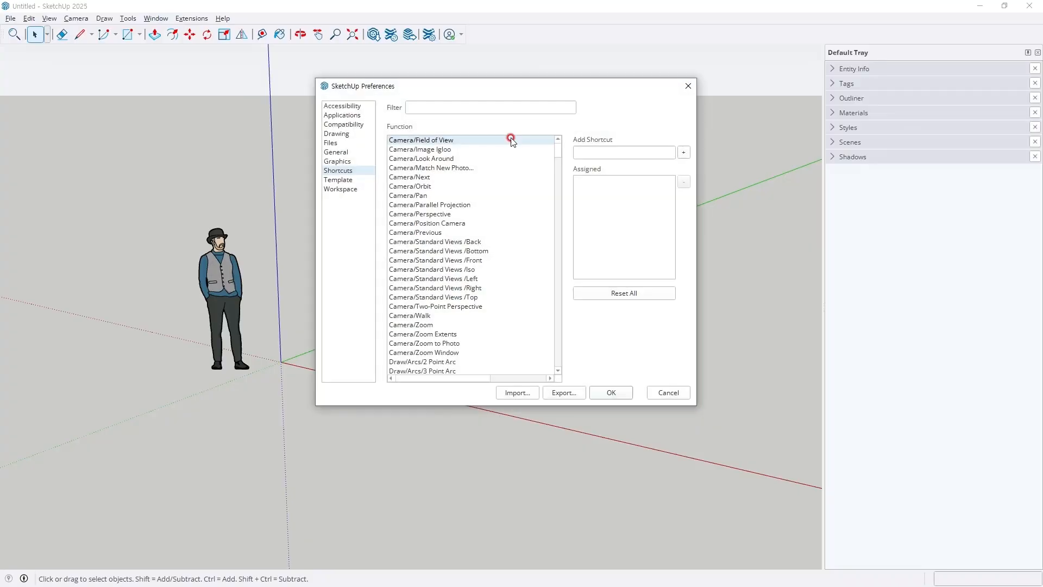
drag(550, 82, 541, 52)
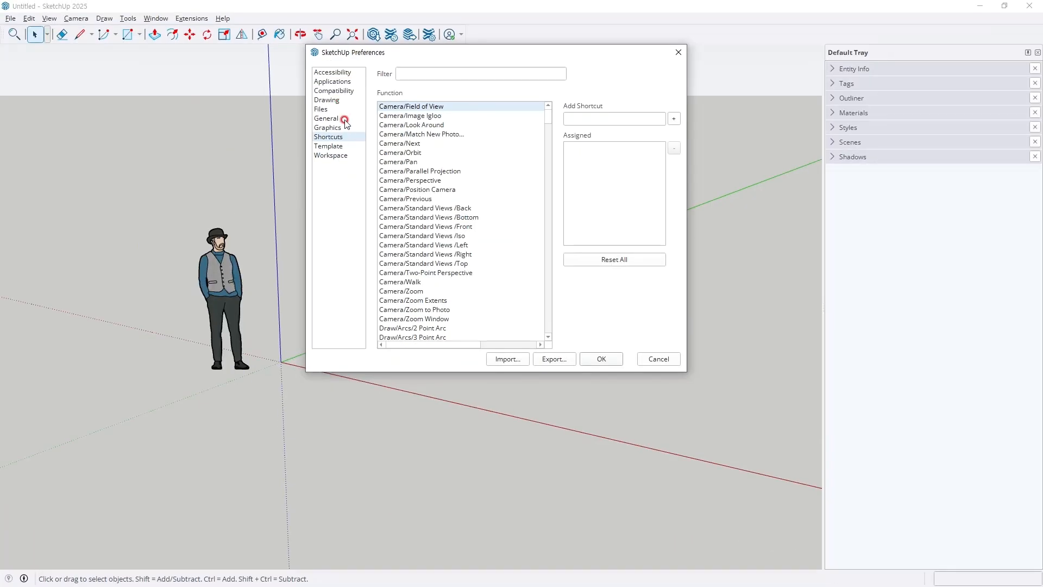
click(334, 72)
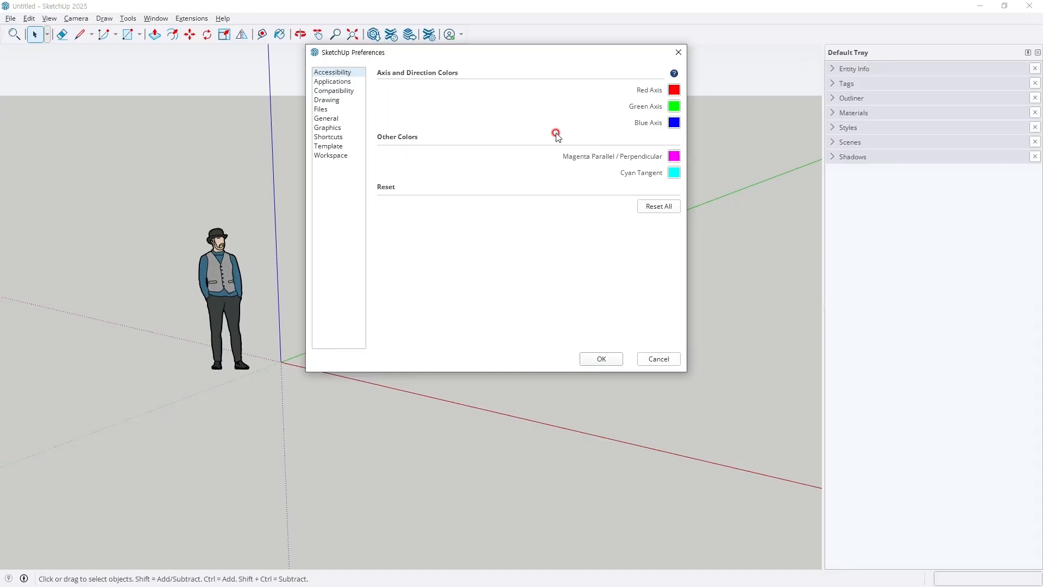
click(343, 82)
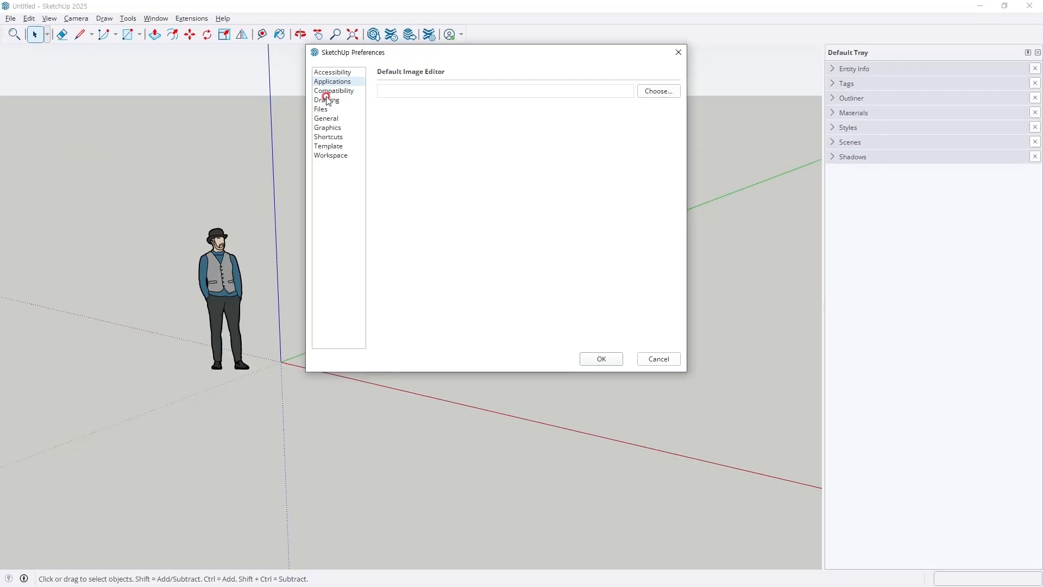
click(200, 112)
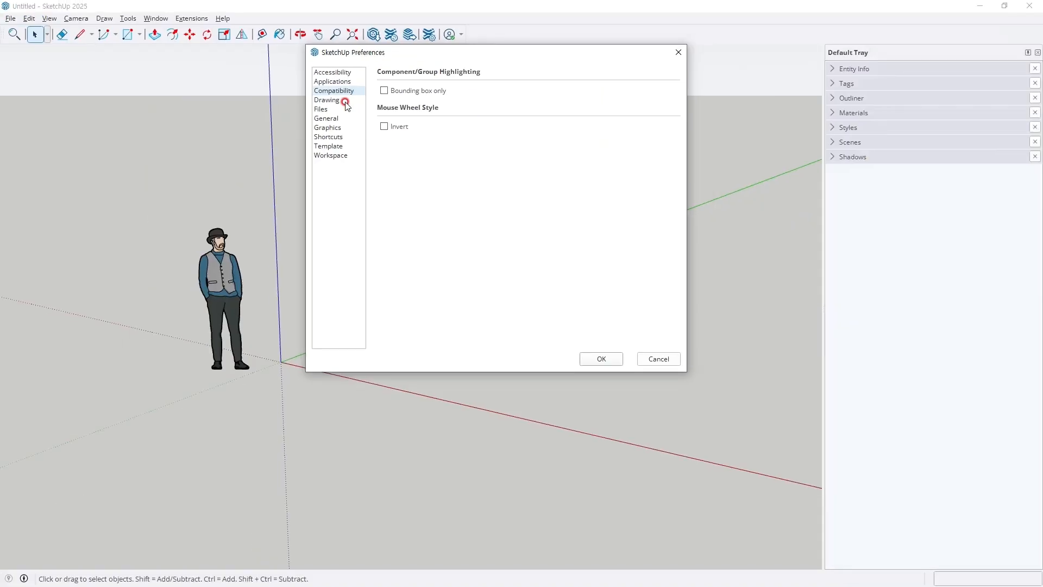
click(294, 98)
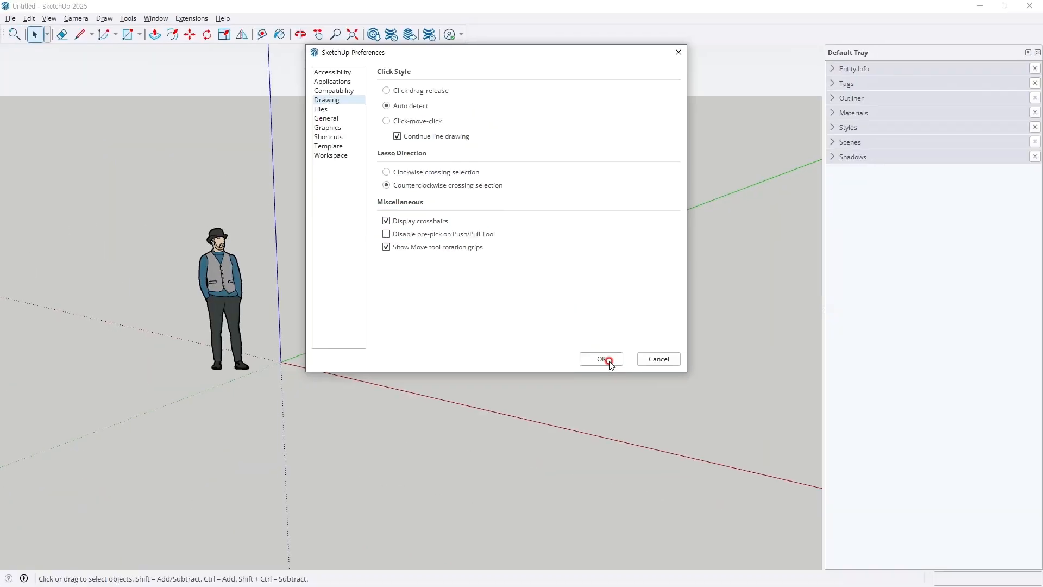
click(764, 480)
Draw a rectangle beside the red axis, push it up into a box, and restart the Rectangle tool to inspect the crosshairs
key(r)
click(424, 390)
click(578, 367)
key(p)
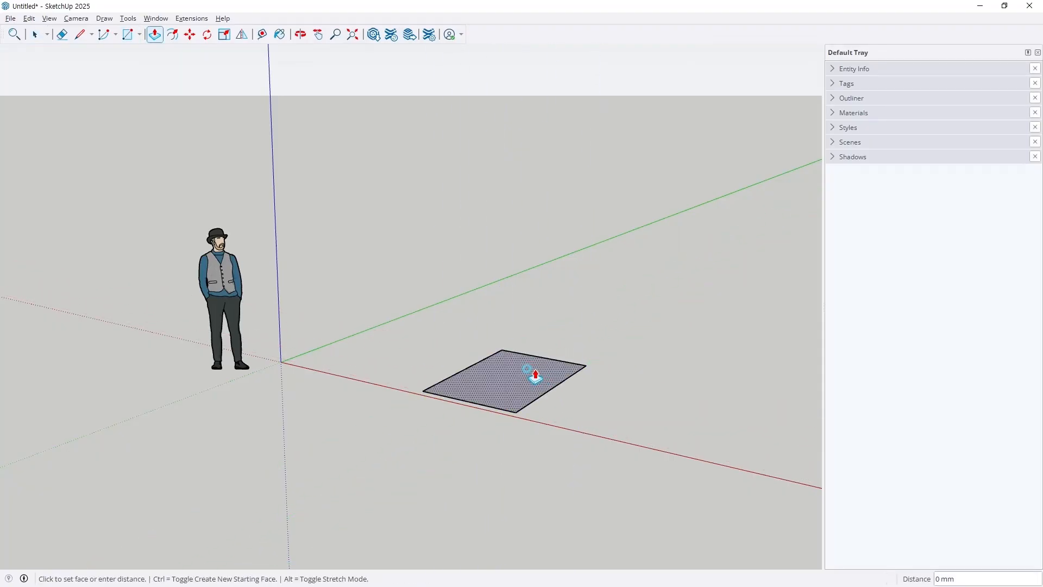
drag(540, 373, 526, 321)
key(space)
click(526, 329)
key(r)
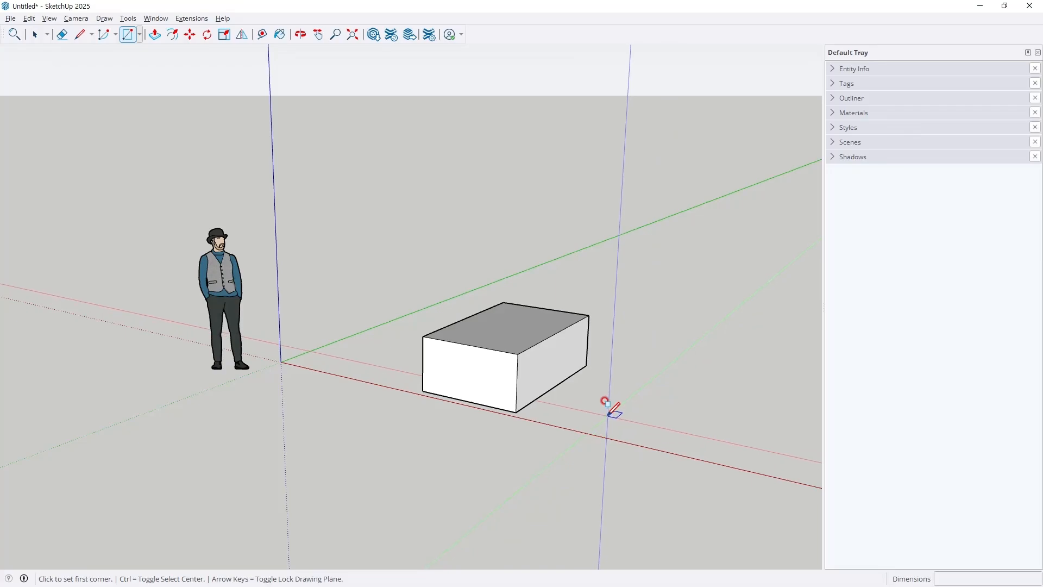
Turn off the Display crosshairs option in the Drawing preferences and apply the change
click(155, 19)
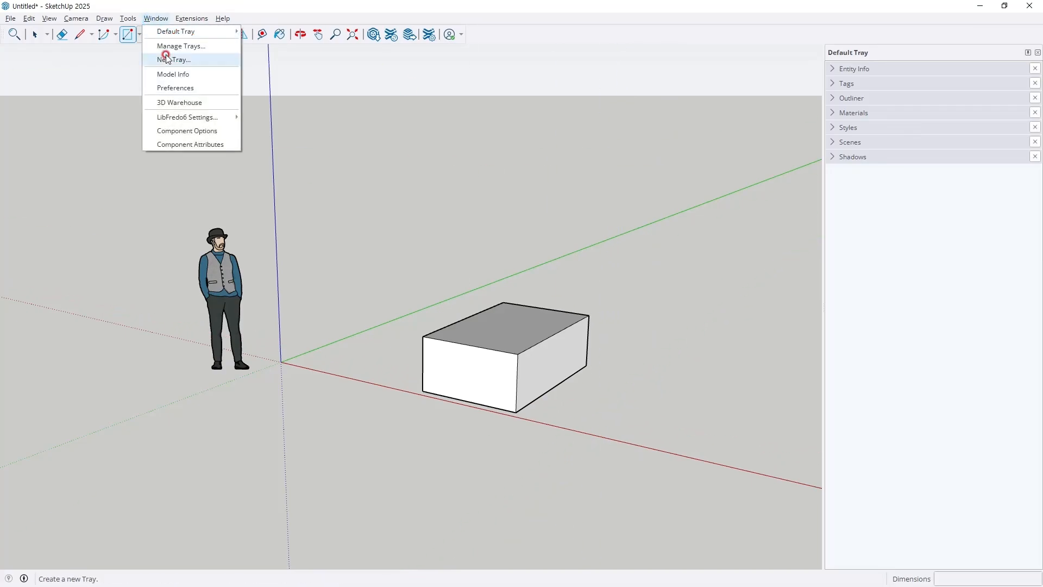
click(175, 87)
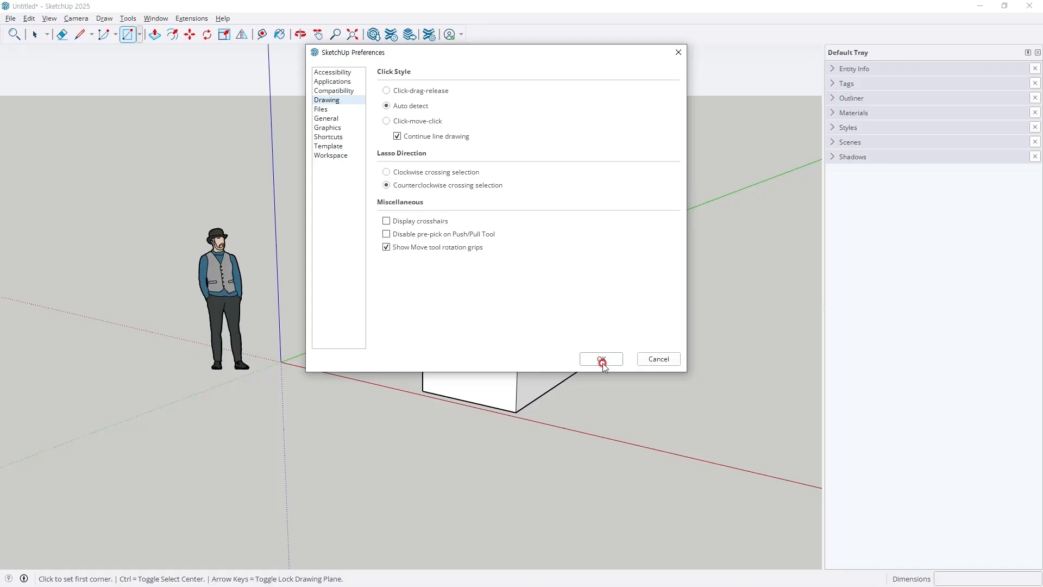
click(601, 363)
Draw a second rectangle beyond the first box along the red axis and push it up into a box
click(634, 409)
click(748, 372)
key(p)
click(685, 370)
click(685, 329)
key(space)
Delete both boxes and the human scale figure from the model
middle_drag(689, 339, 682, 422)
triple_click(684, 404)
key(Delete)
click(535, 343)
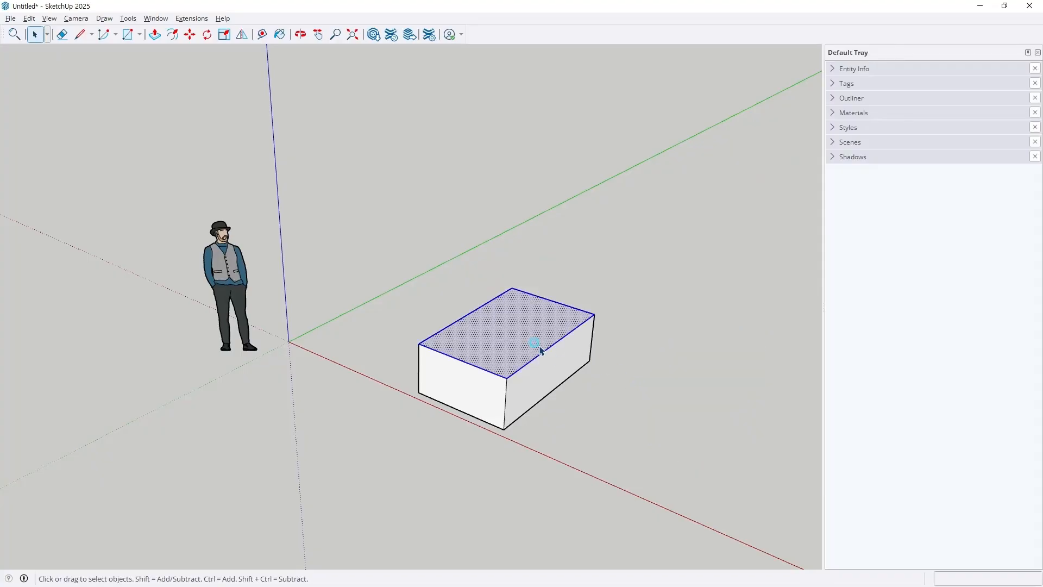
triple_click(541, 350)
key(Delete)
click(226, 261)
key(Delete)
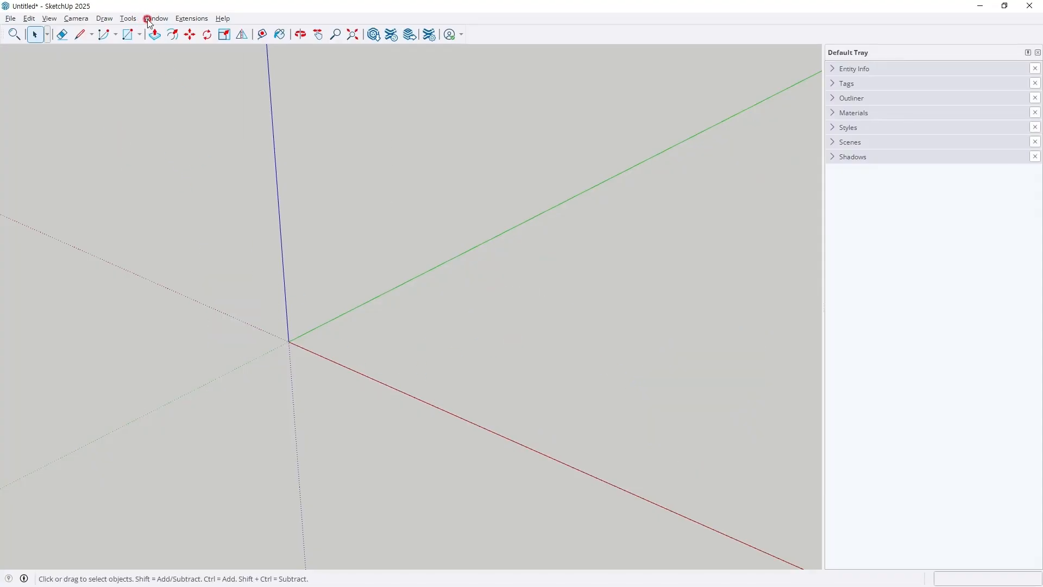
Reopen the preferences and review the Drawing options, Files locations and General saving, update and startup settings
click(149, 20)
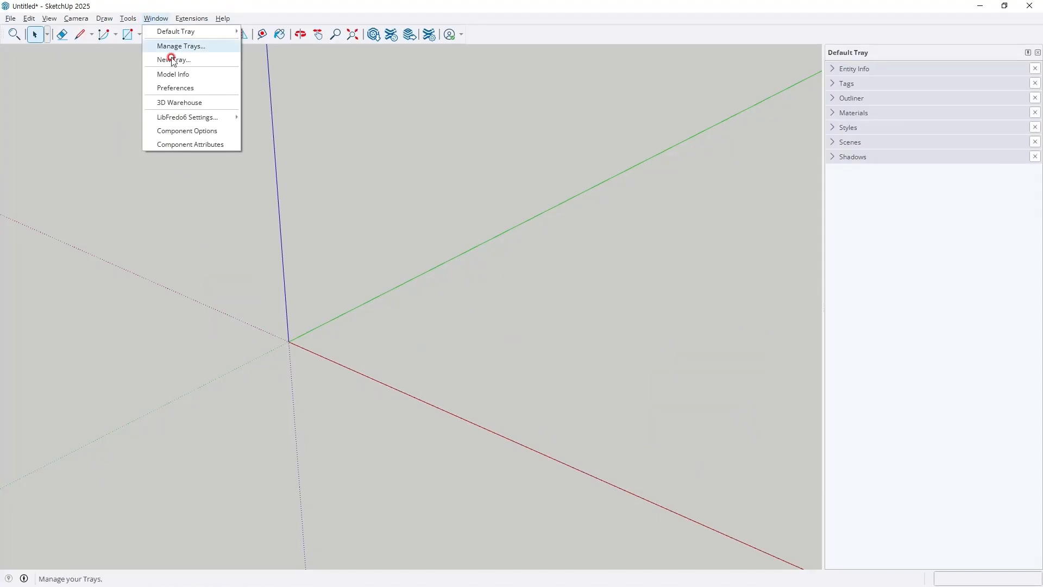
click(193, 86)
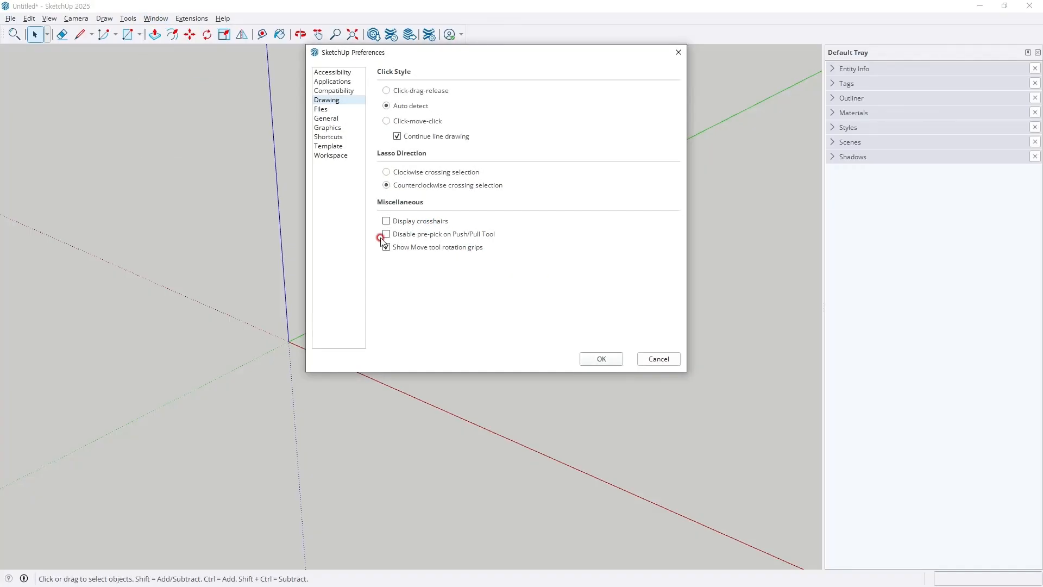
click(331, 109)
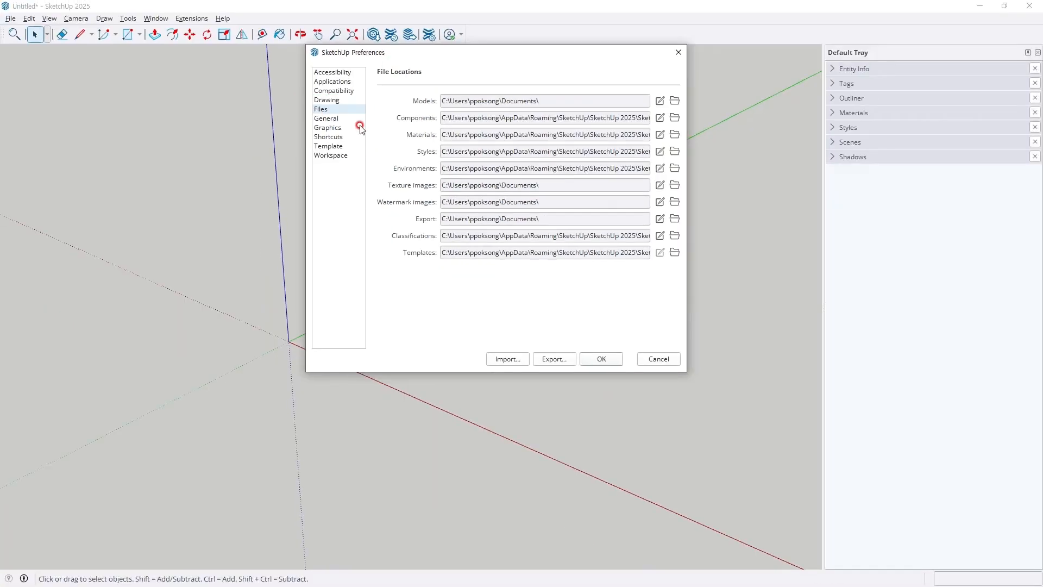
click(359, 127)
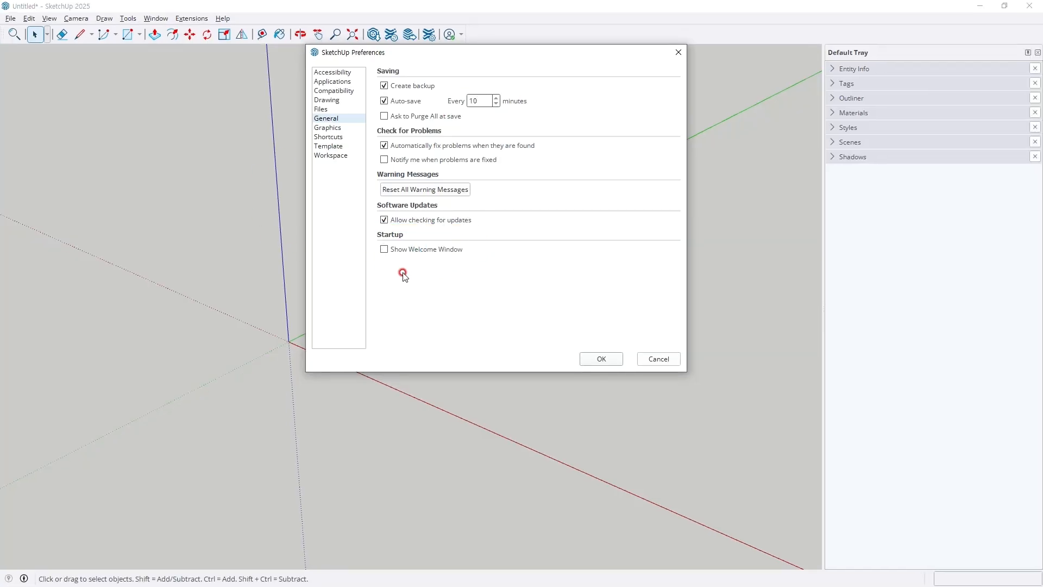
Set multisample anti-aliasing to 8x in the Graphics preferences
click(339, 128)
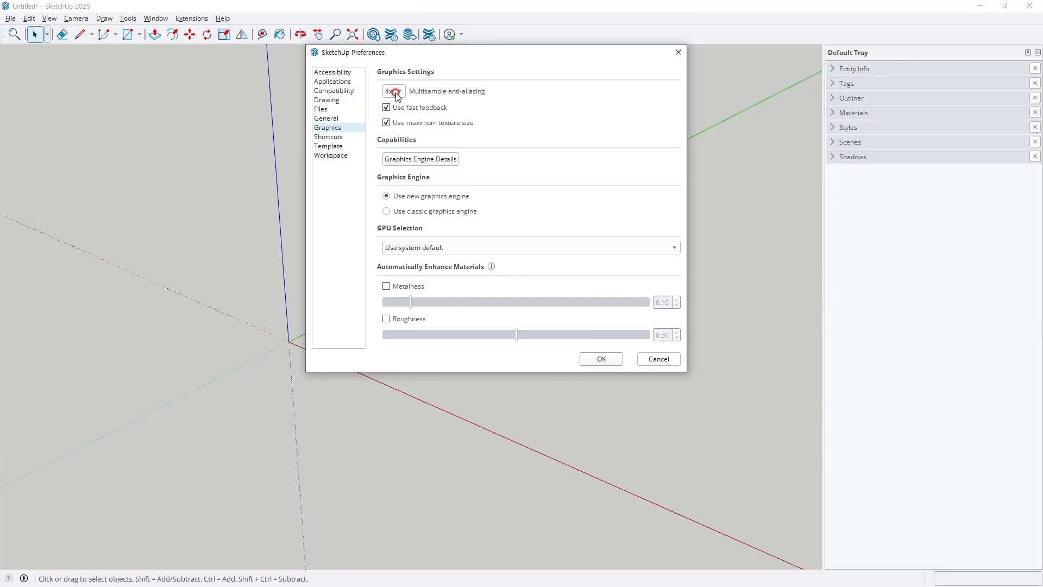
click(465, 53)
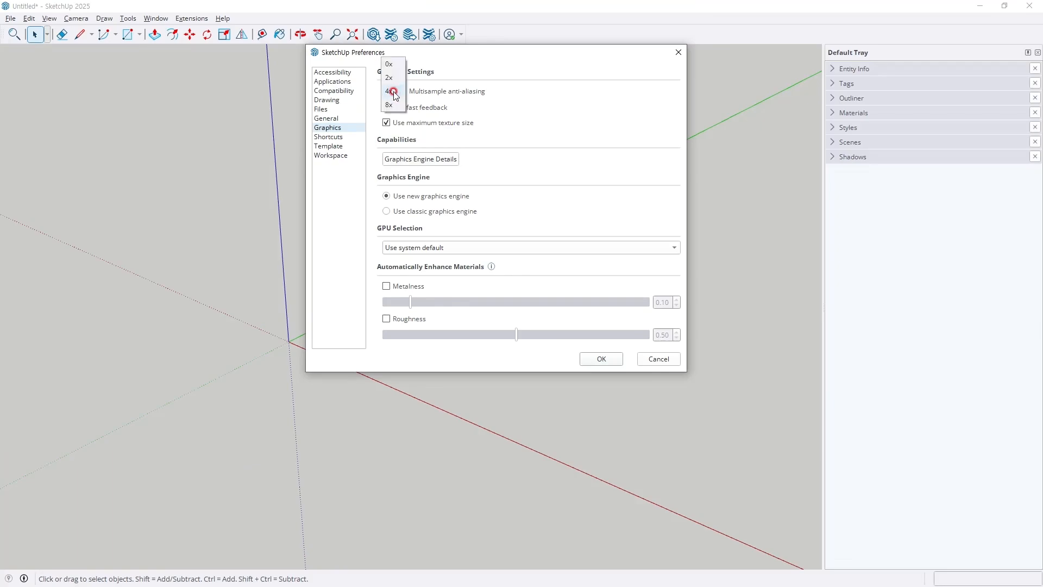
click(389, 104)
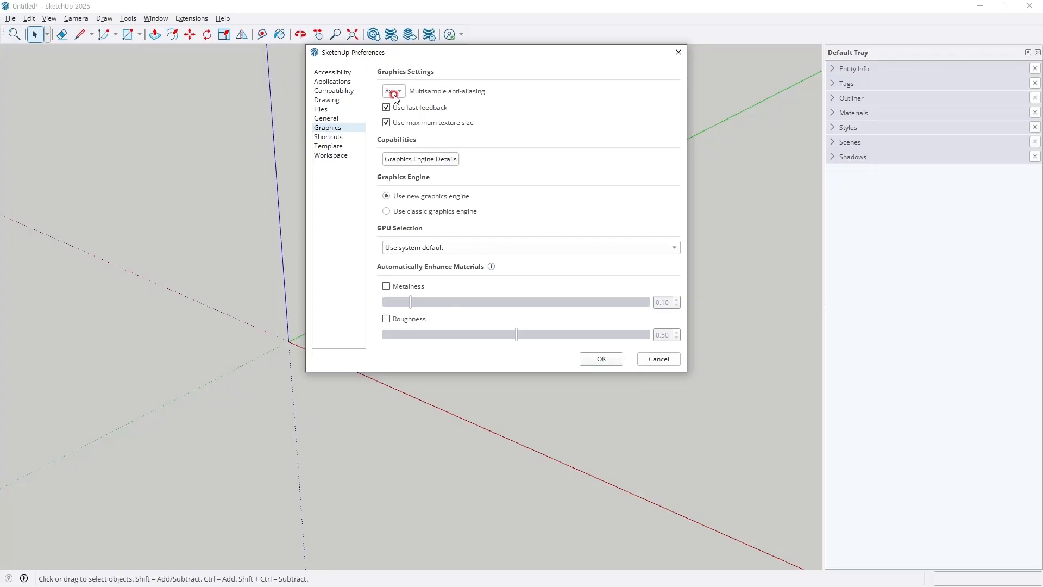
Set multisample anti-aliasing to 4x and select NVIDIA GeForce GTX 1660 SUPER as the GPU in the Graphics preferences
click(394, 95)
click(391, 80)
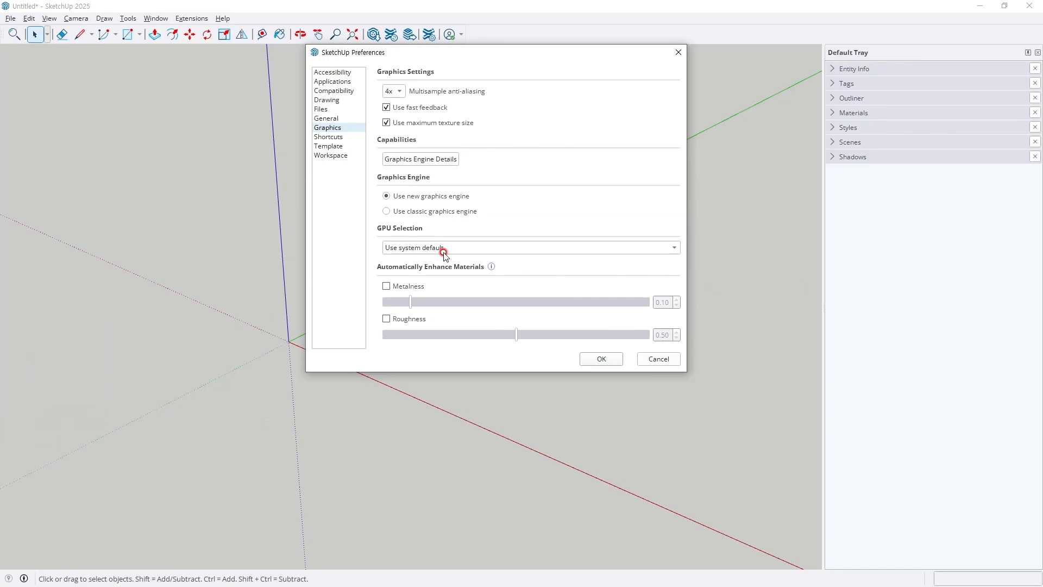
click(443, 253)
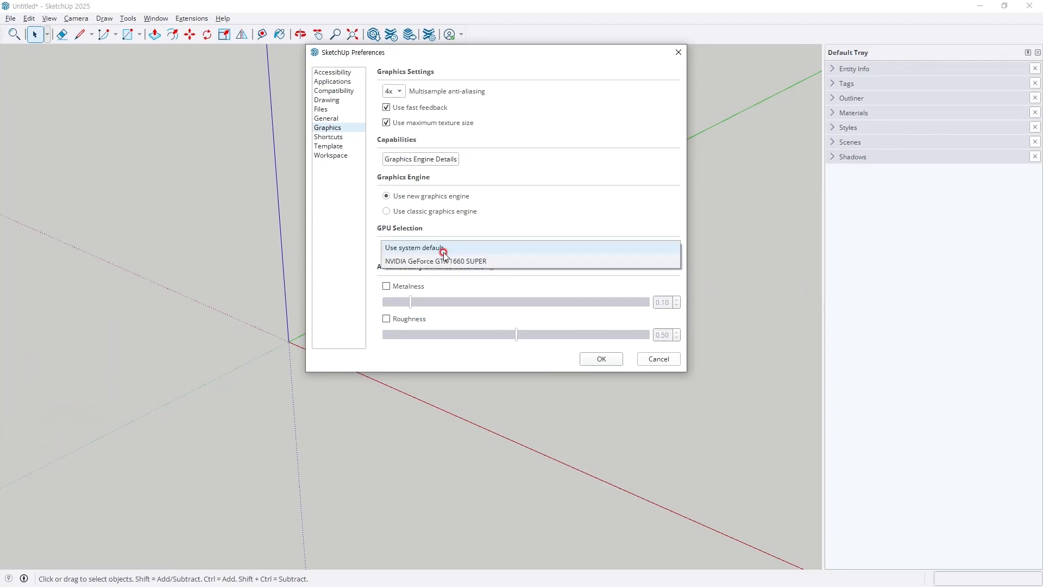
click(451, 262)
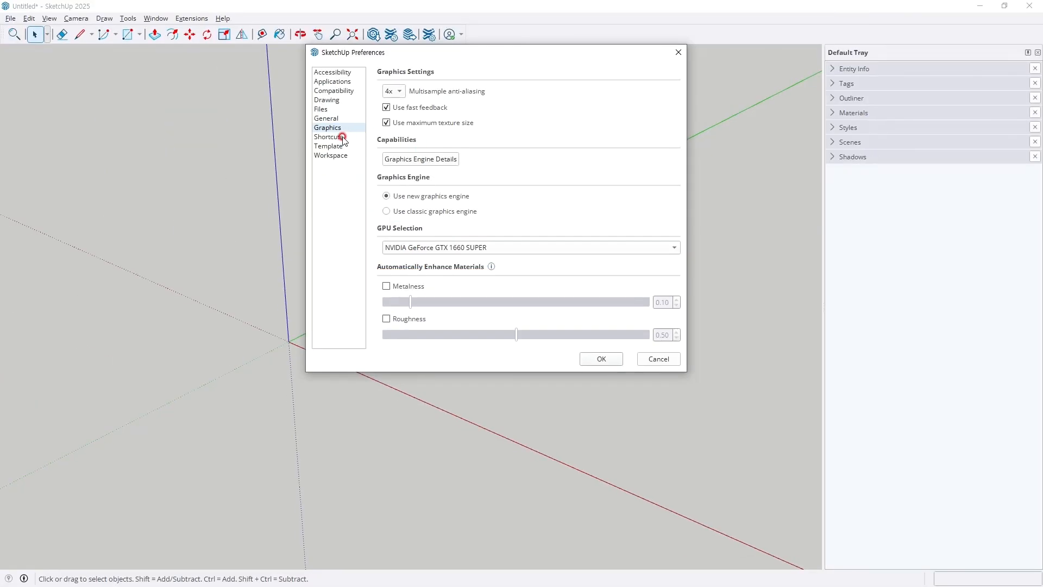
Review the Shortcuts, Template and Workspace pages of the preferences
click(341, 139)
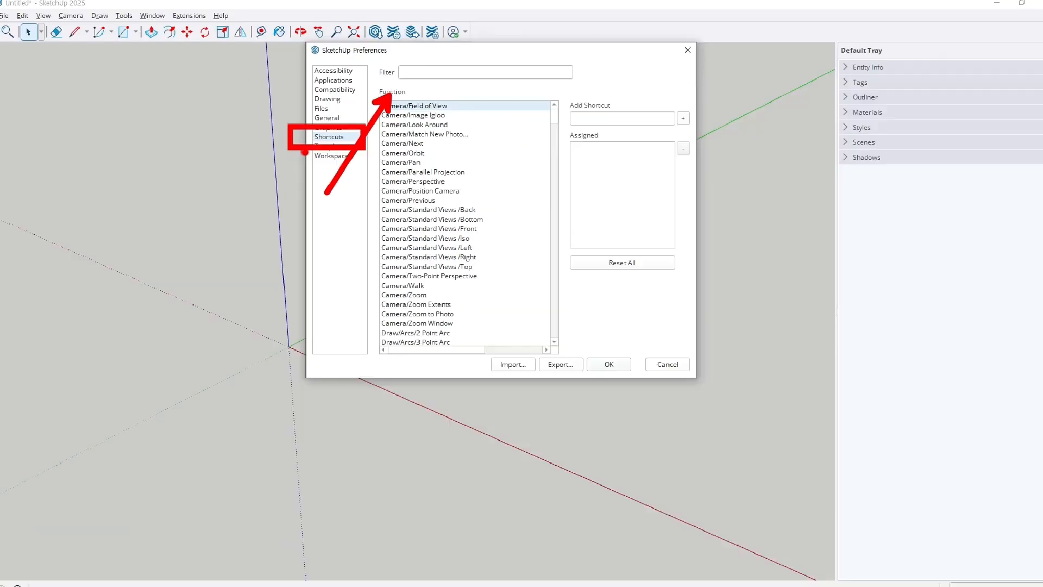
click(326, 146)
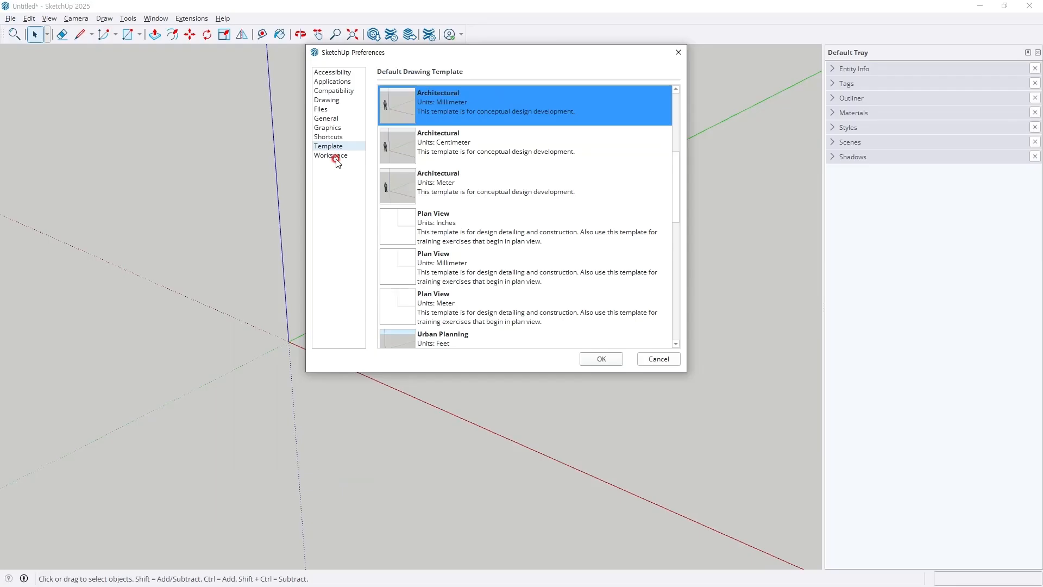
click(207, 213)
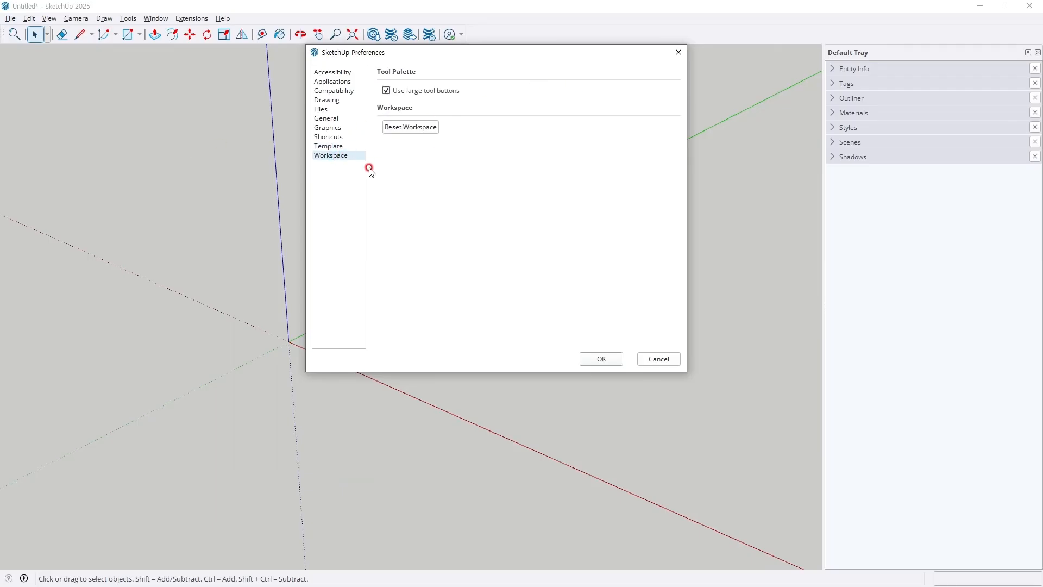
Go over the Accessibility, Compatibility, Drawing, Files, General and Graphics preference pages again, ending on the Drawing options
click(348, 73)
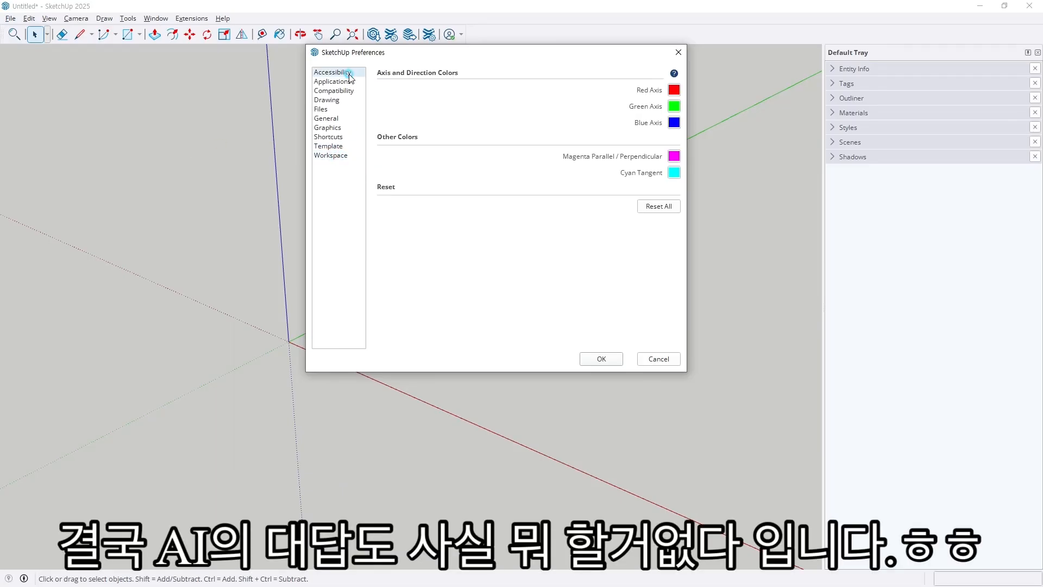
click(348, 91)
click(336, 101)
click(334, 110)
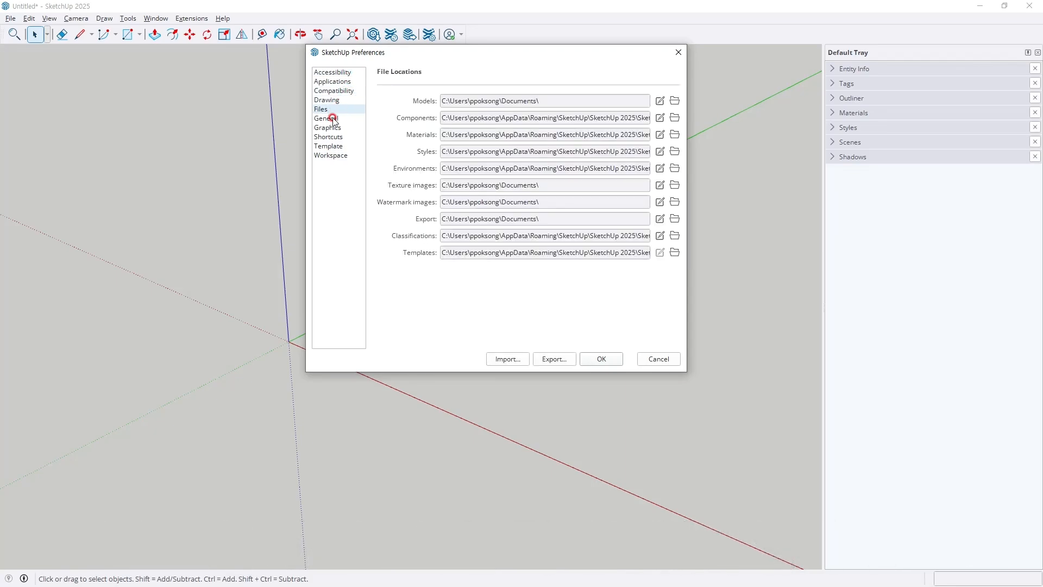
click(334, 118)
click(329, 128)
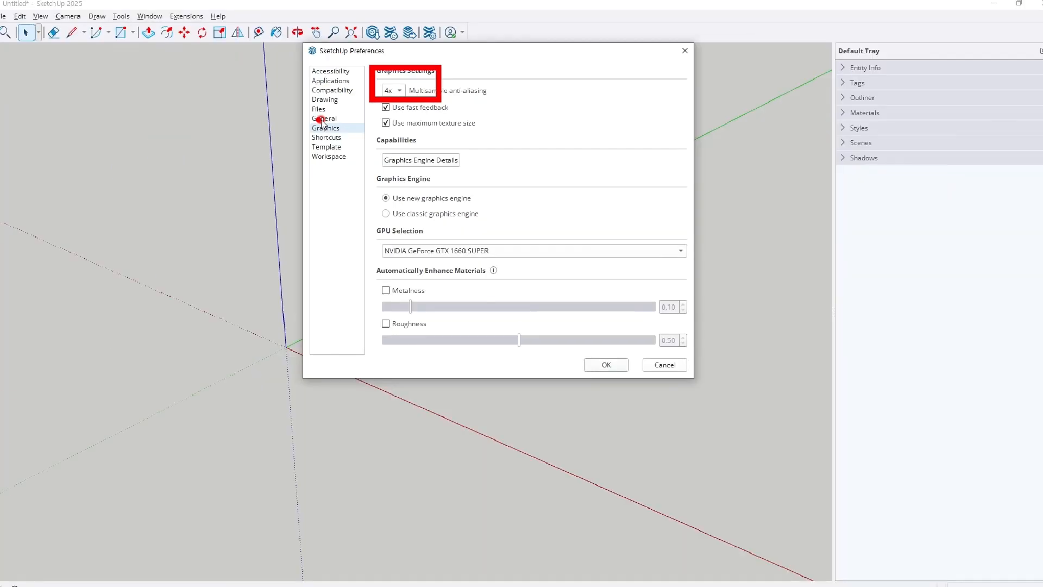
click(258, 140)
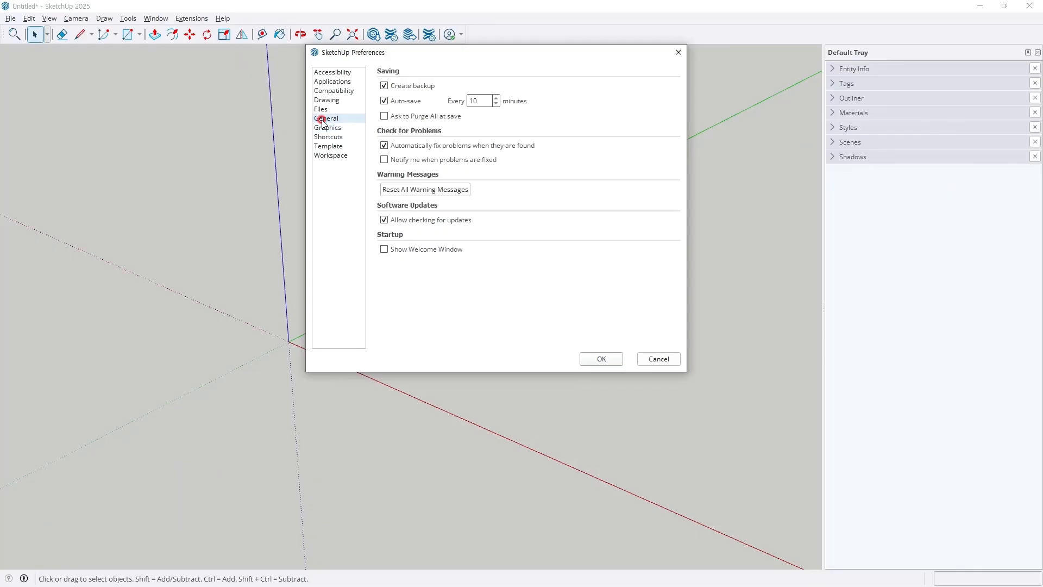
click(326, 109)
click(336, 100)
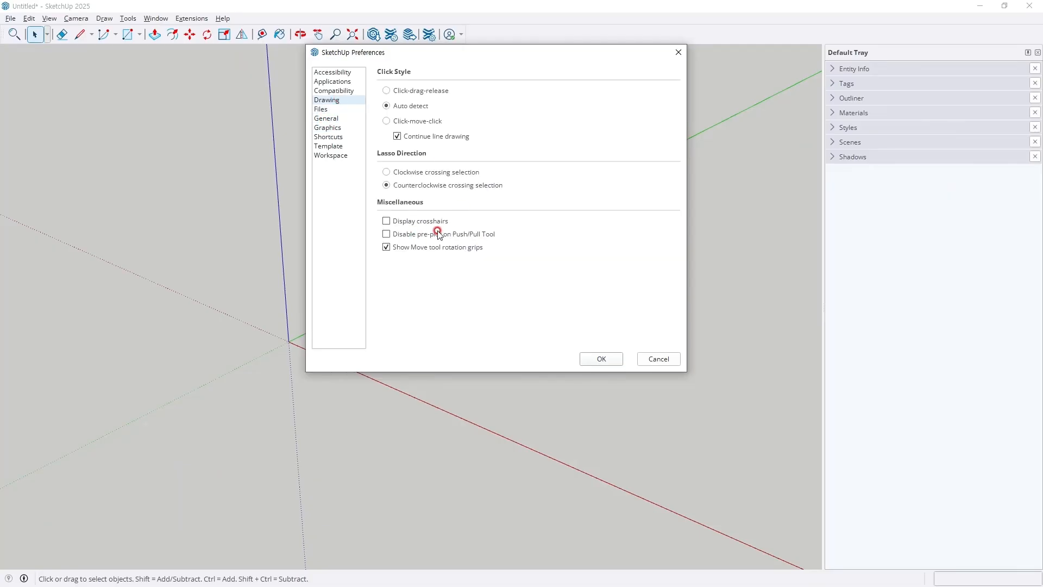
Recheck the Compatibility, Applications, Accessibility, Template, Workspace, Shortcuts, Graphics and General preference pages
click(341, 91)
click(343, 81)
click(345, 73)
click(336, 146)
click(336, 156)
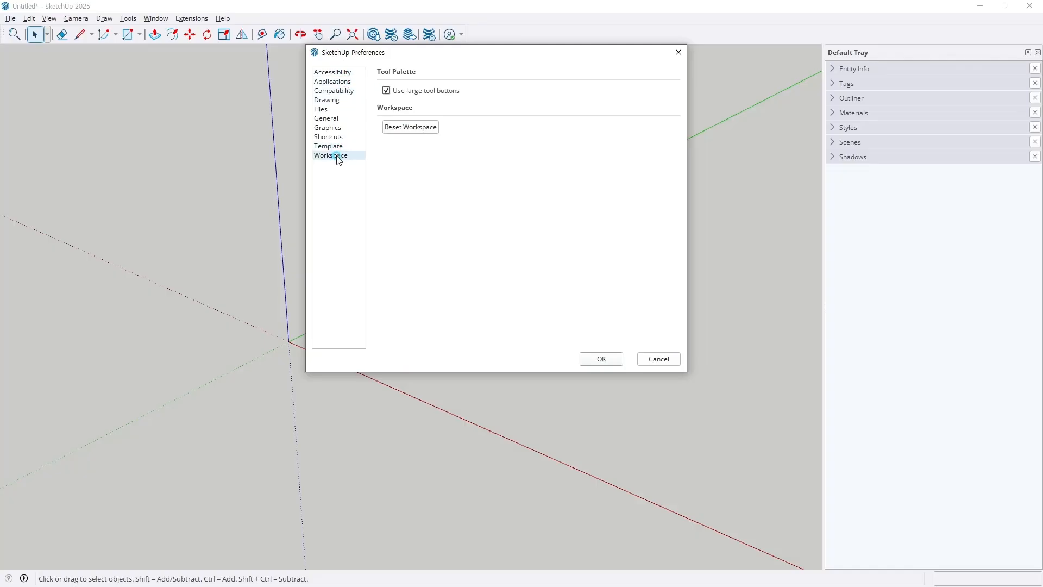
click(334, 136)
click(338, 128)
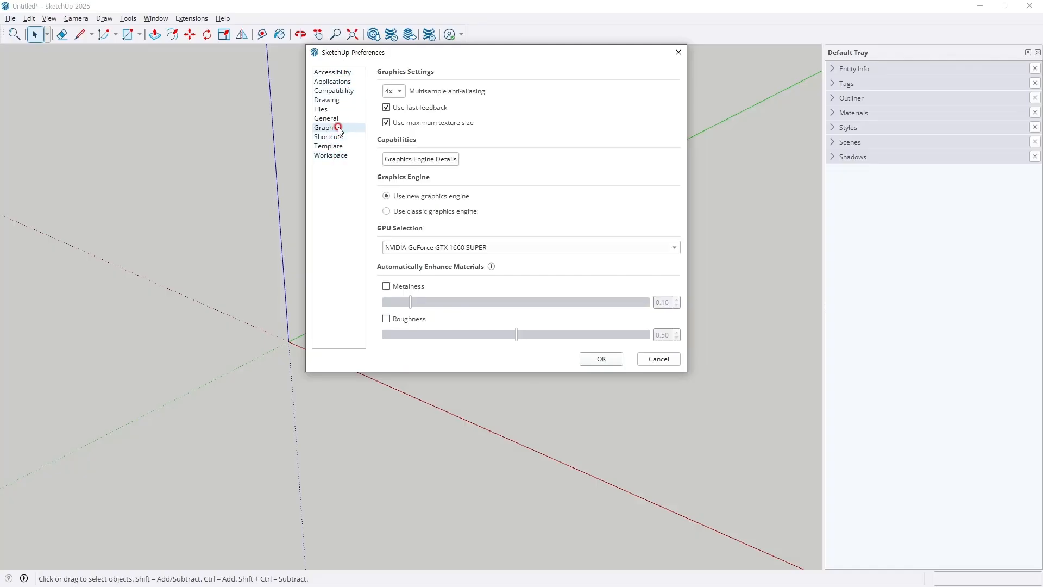
click(337, 119)
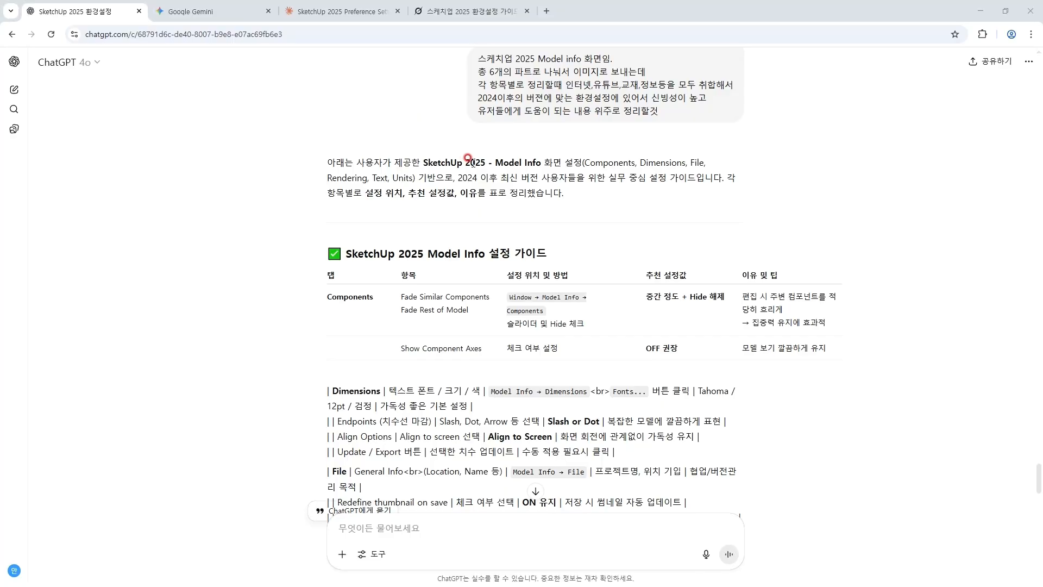
Read the SketchUp 2025 Model Info setting guides written by ChatGPT and Gemini in the browser
drag(330, 162, 634, 219)
scroll(642, 219, down, 7)
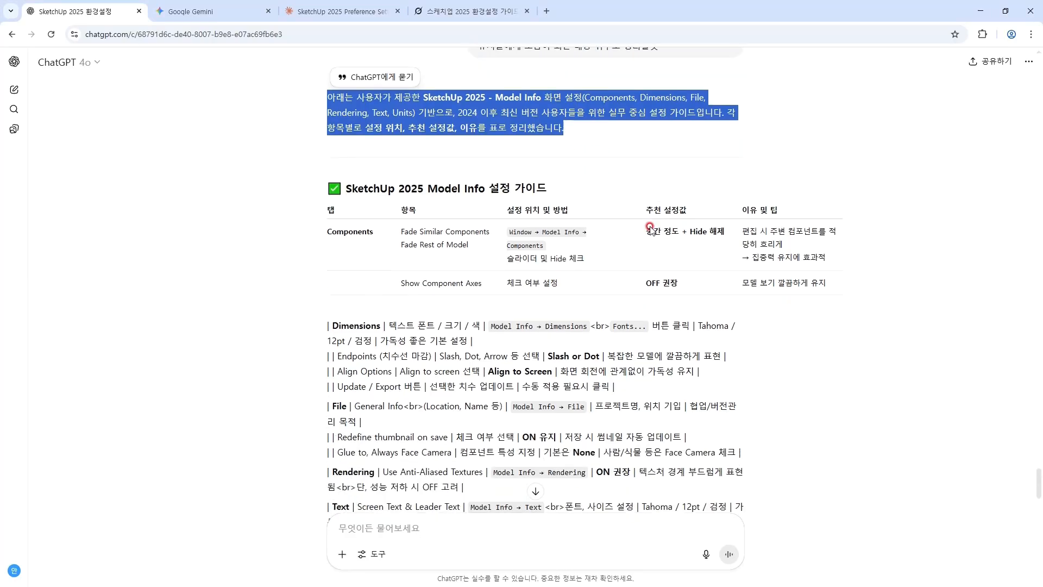
scroll(453, 191, up, 2)
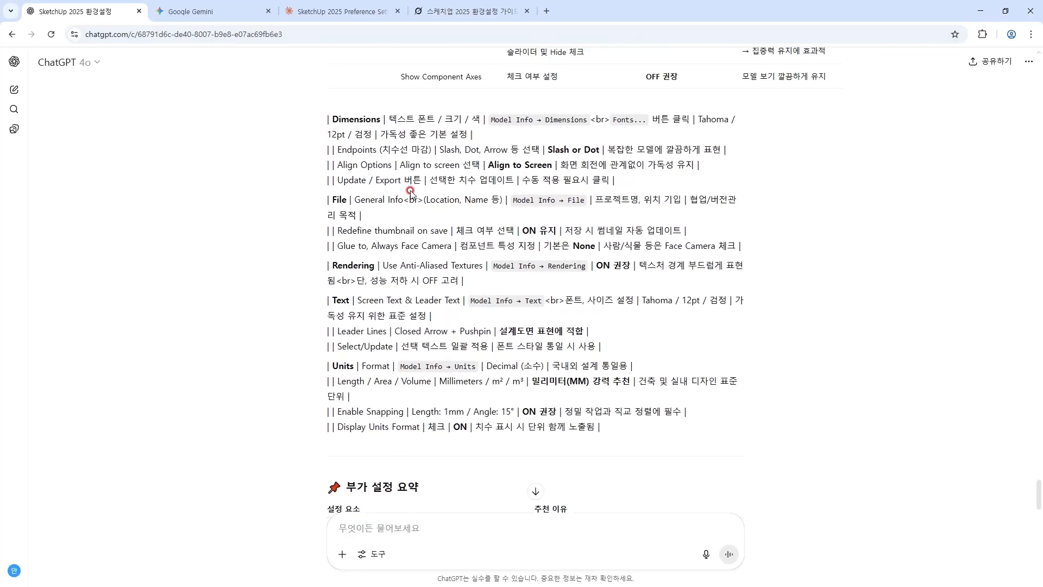
scroll(424, 234, down, 2)
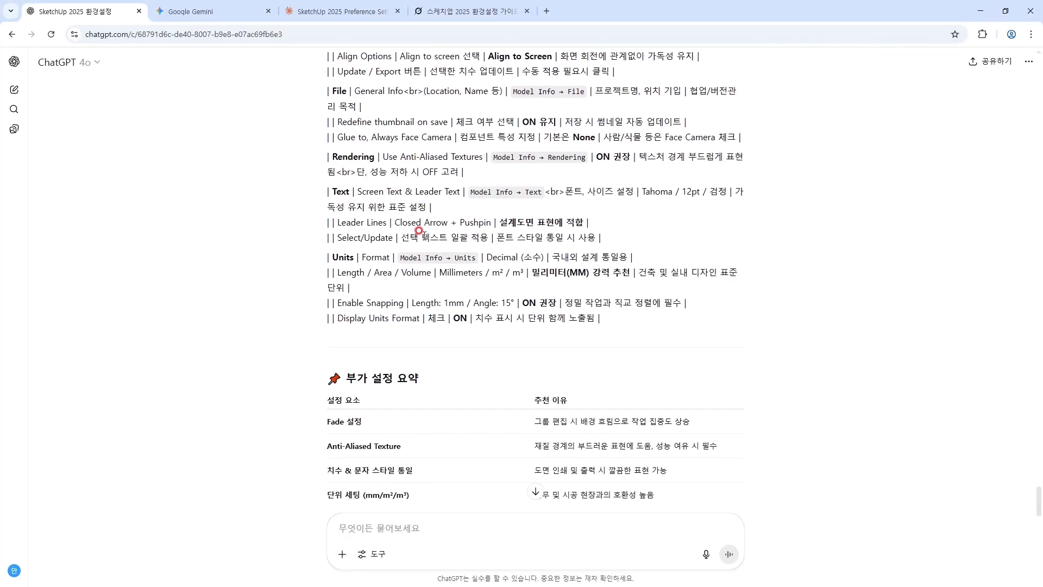
click(200, 11)
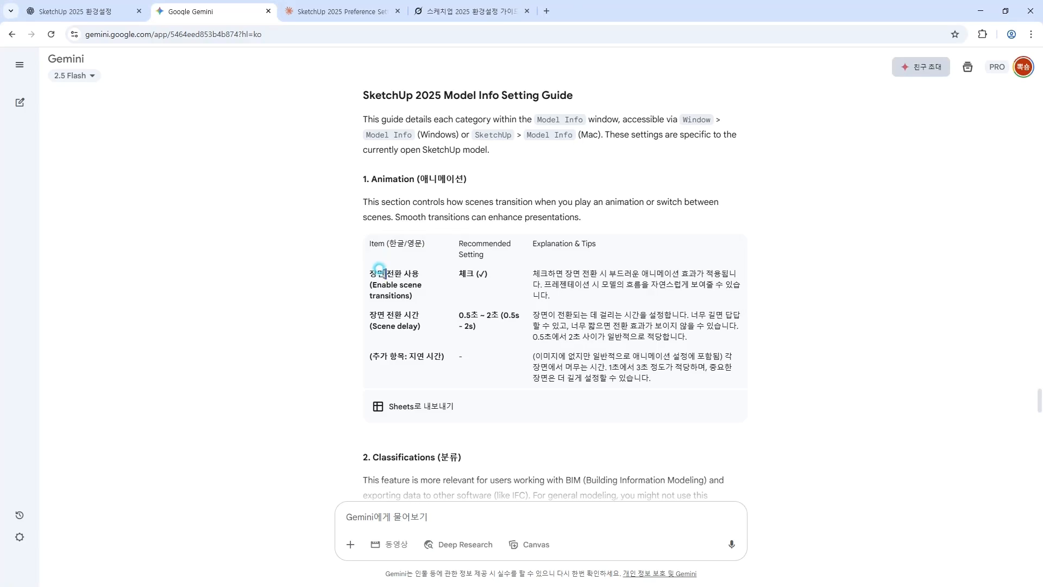
scroll(488, 234, down, 6)
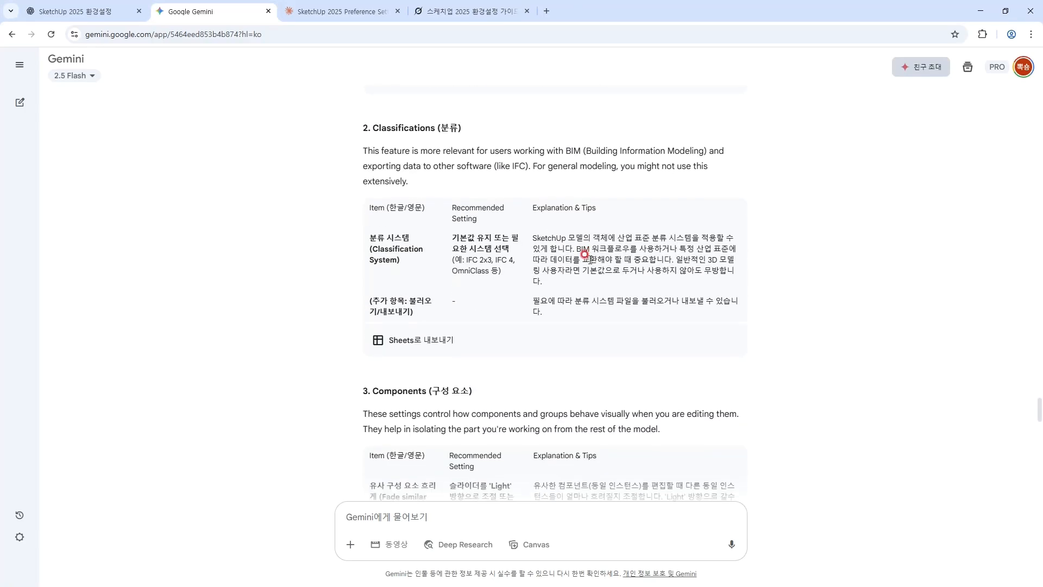
Read Claude's SketchUp 2025 Model Info guide from the Text section through the Statistics section
click(342, 11)
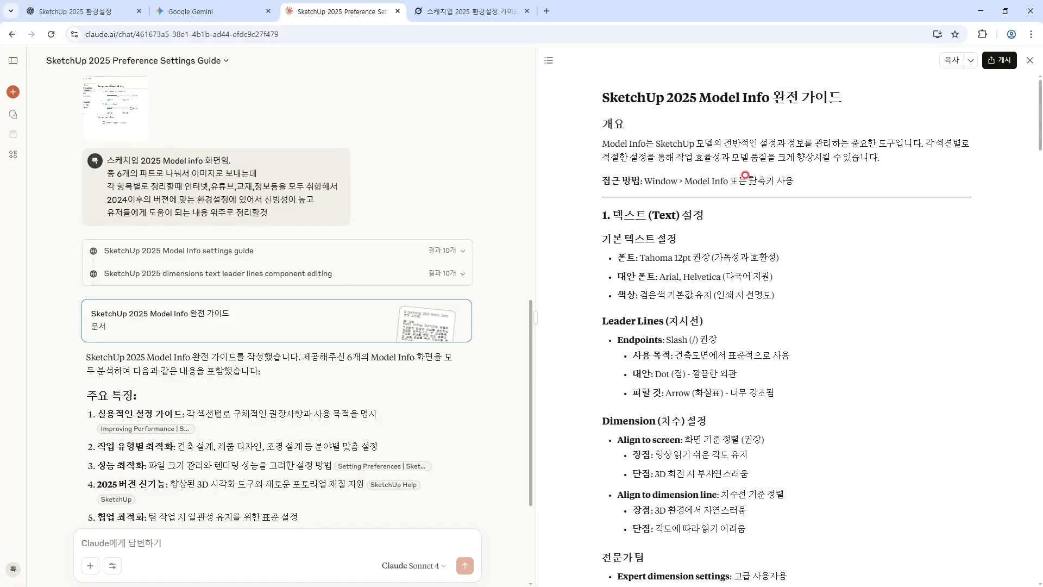
scroll(730, 206, down, 6)
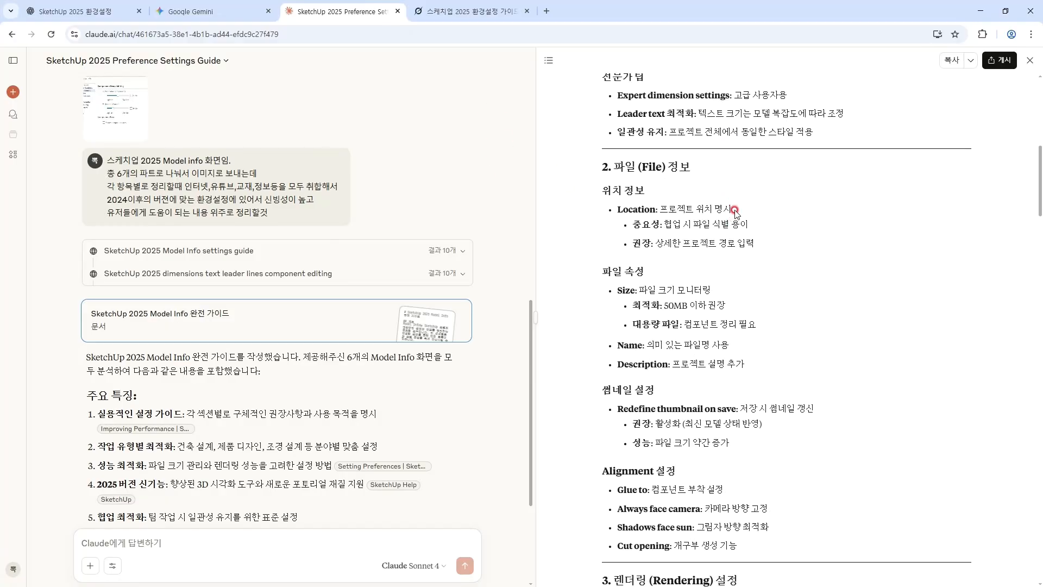
scroll(735, 212, down, 9)
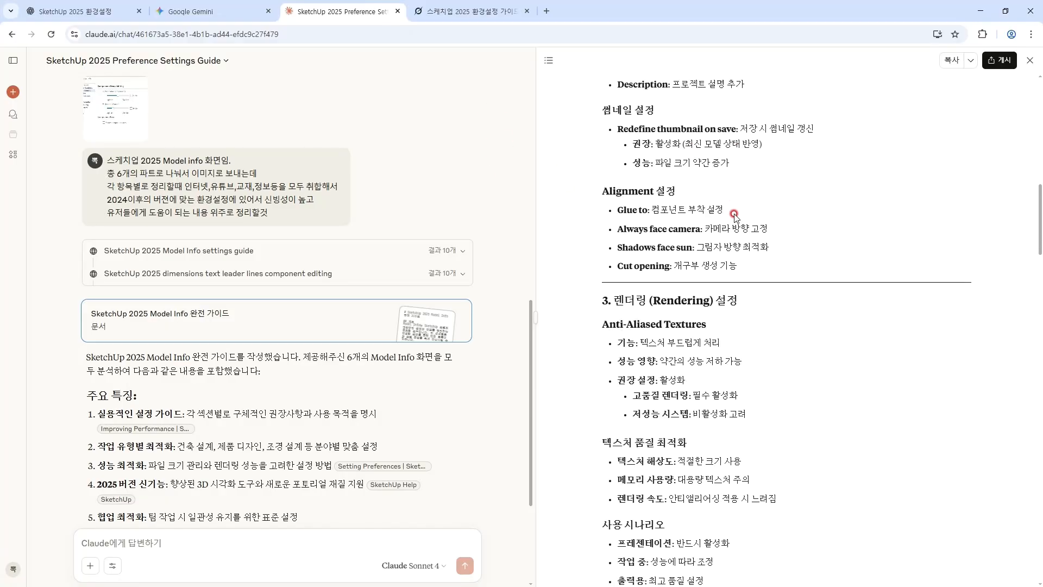
scroll(735, 215, down, 7)
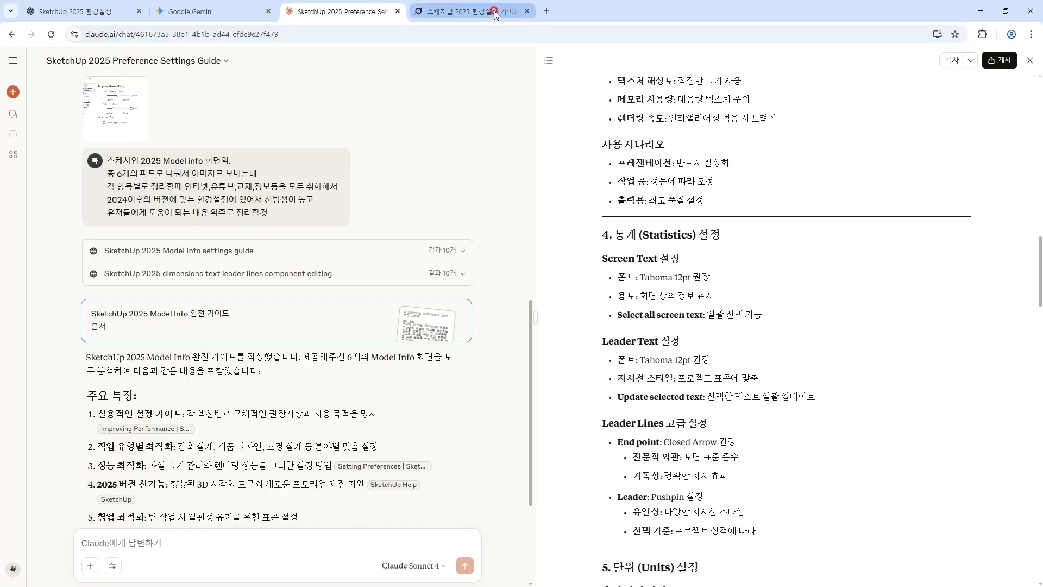
Read Grok's SketchUp 2025 Model Info guide to its end and return to its beginning
click(492, 12)
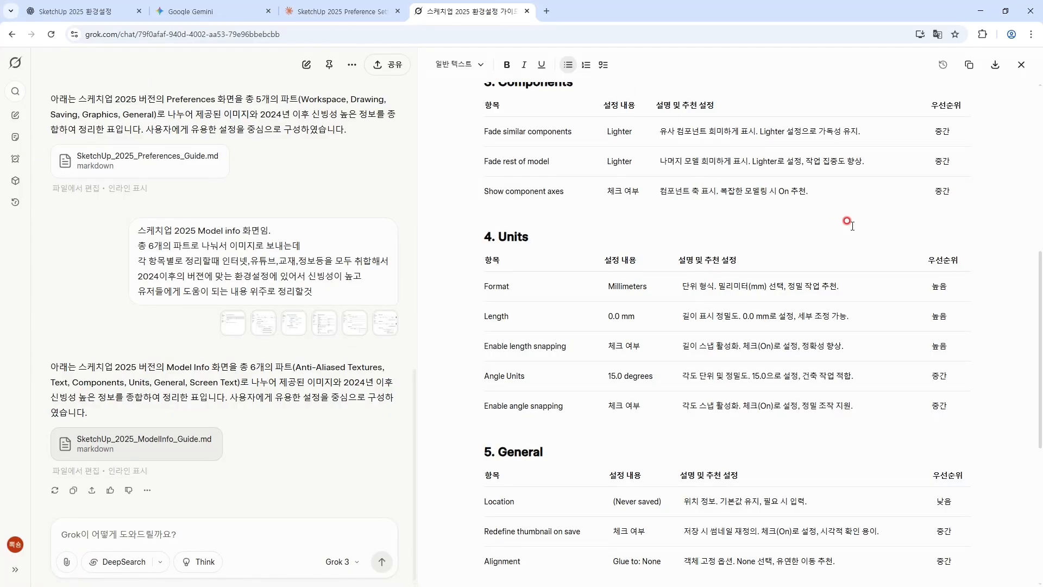
scroll(847, 223, down, 6)
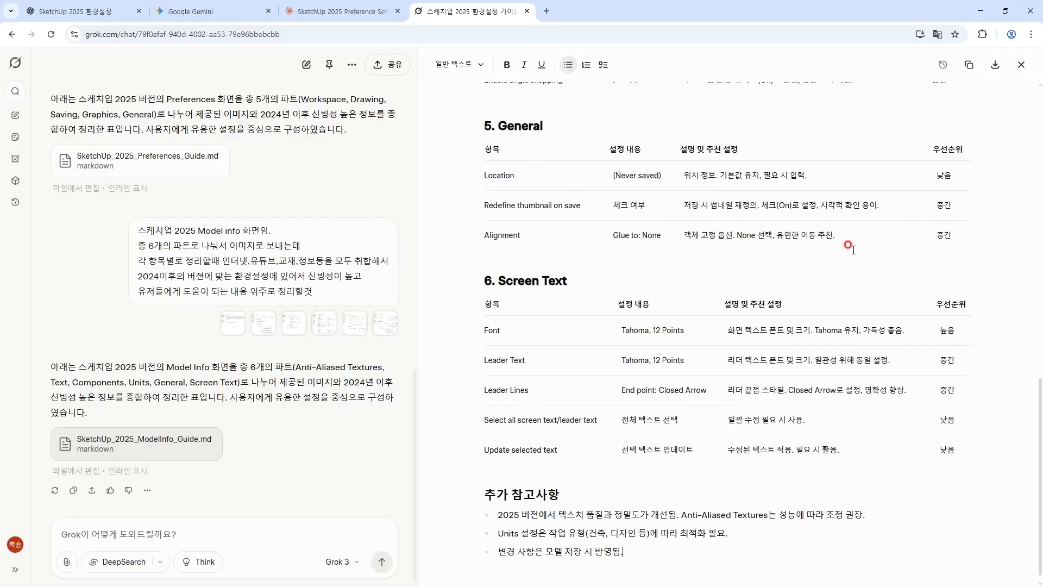
scroll(858, 250, up, 15)
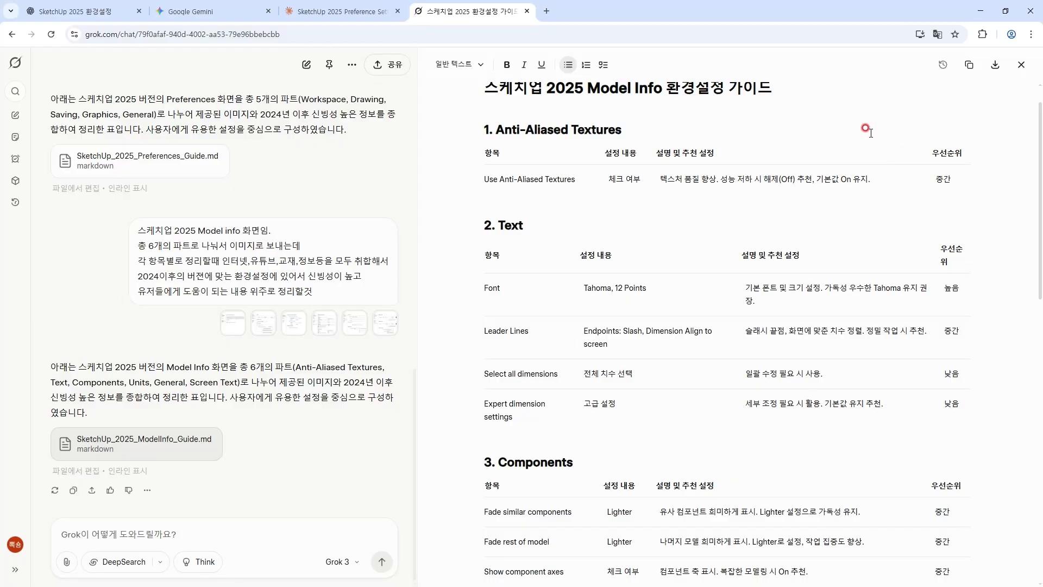
Compare the Model Info guides from ChatGPT, Gemini, Claude and Grok once more
click(90, 8)
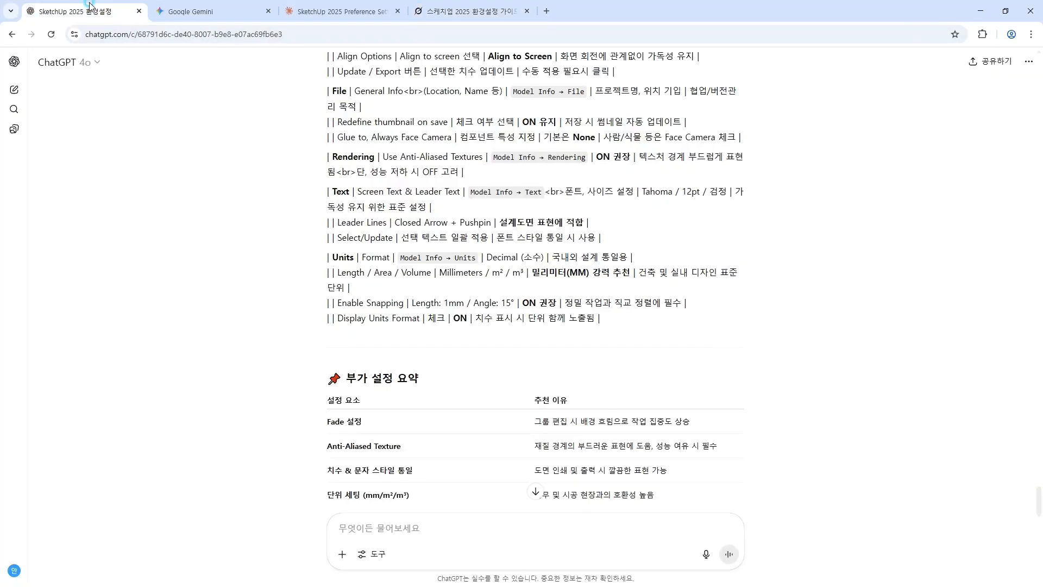
click(207, 11)
click(314, 14)
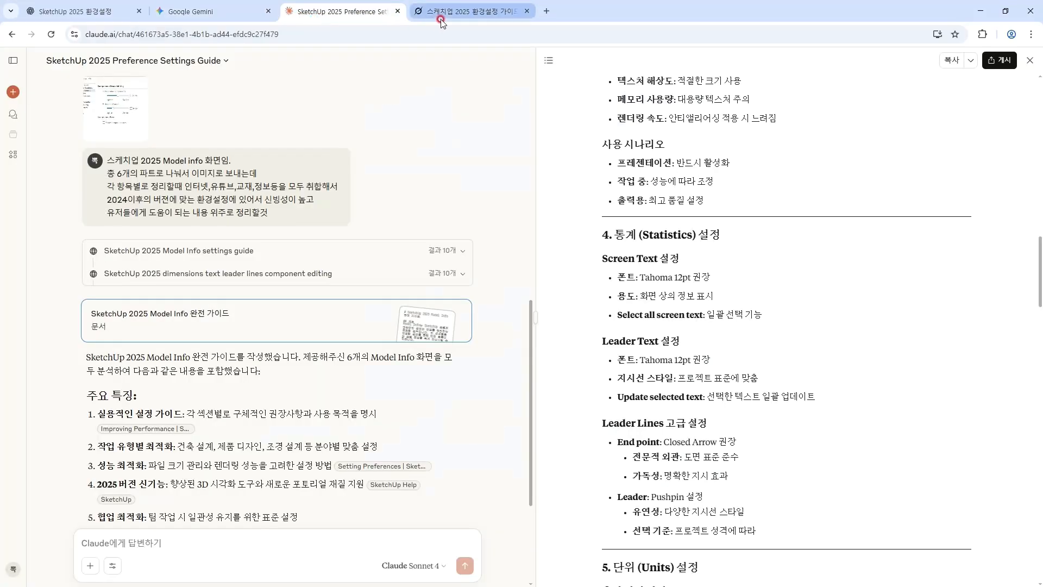
click(446, 16)
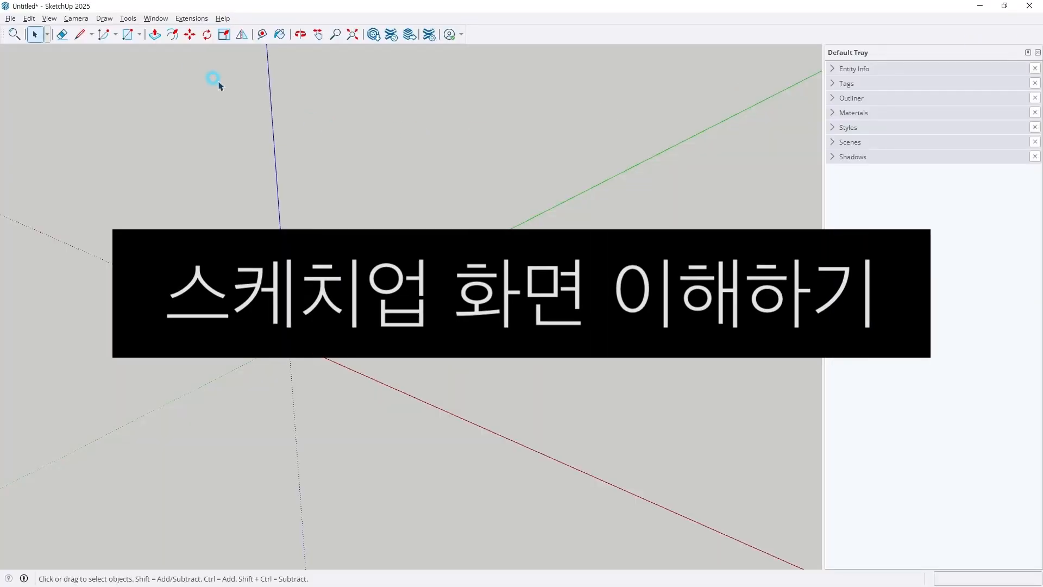
Open Model Info in SketchUp and review its Animation, Classifications and Components pages
click(155, 18)
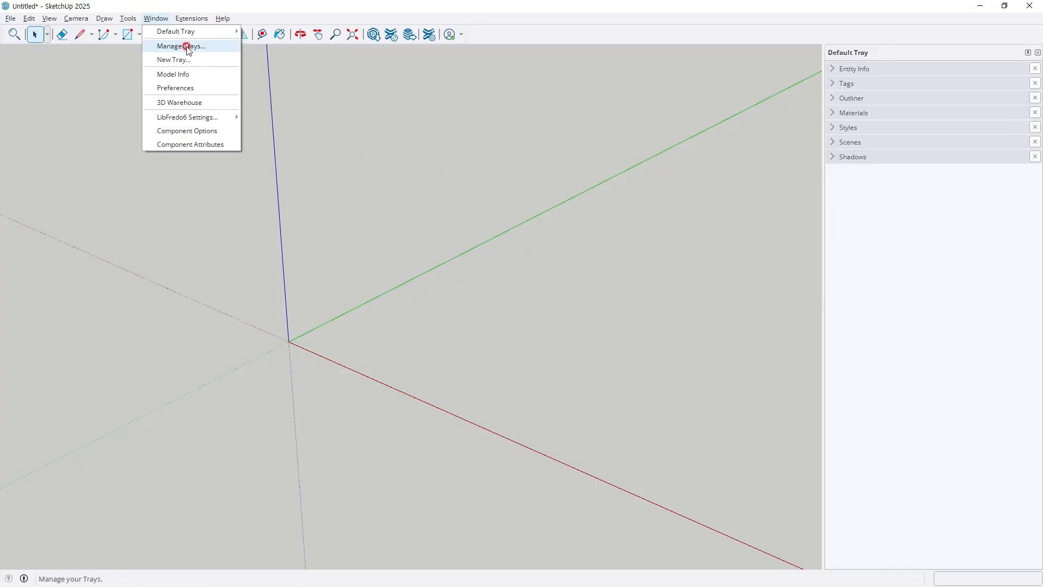
click(245, 544)
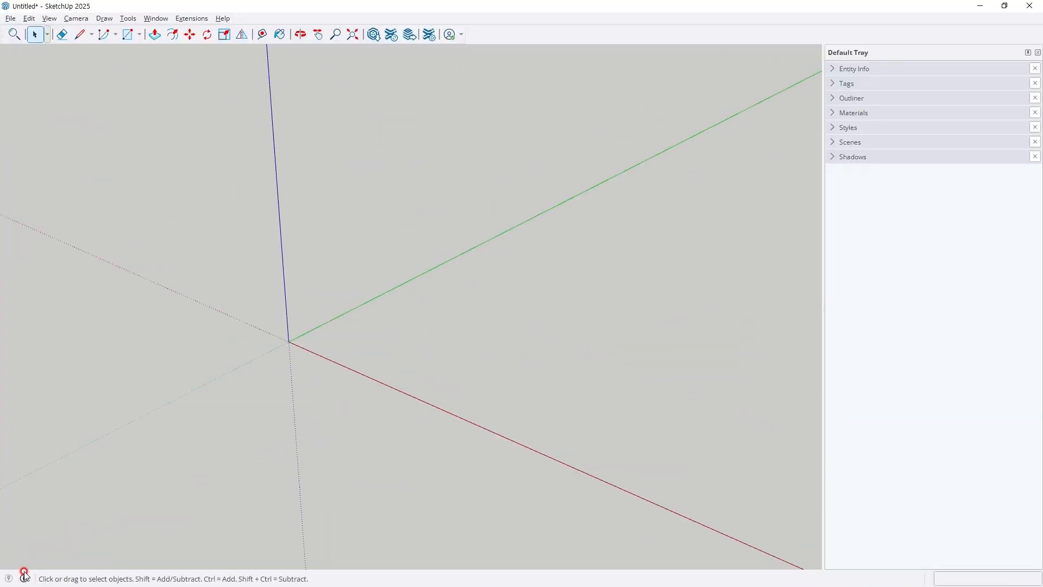
click(25, 577)
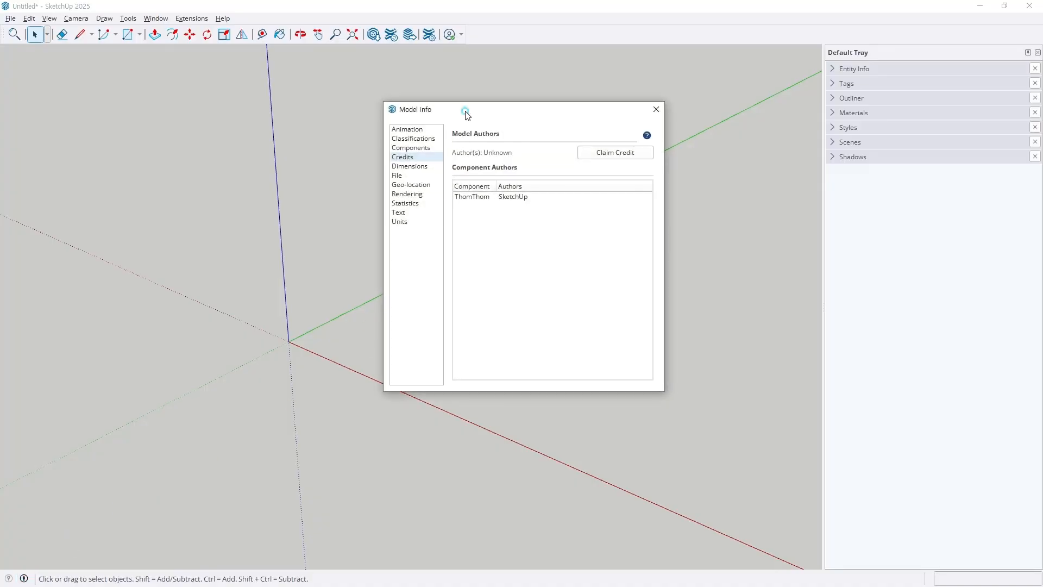
drag(466, 114, 465, 99)
click(426, 114)
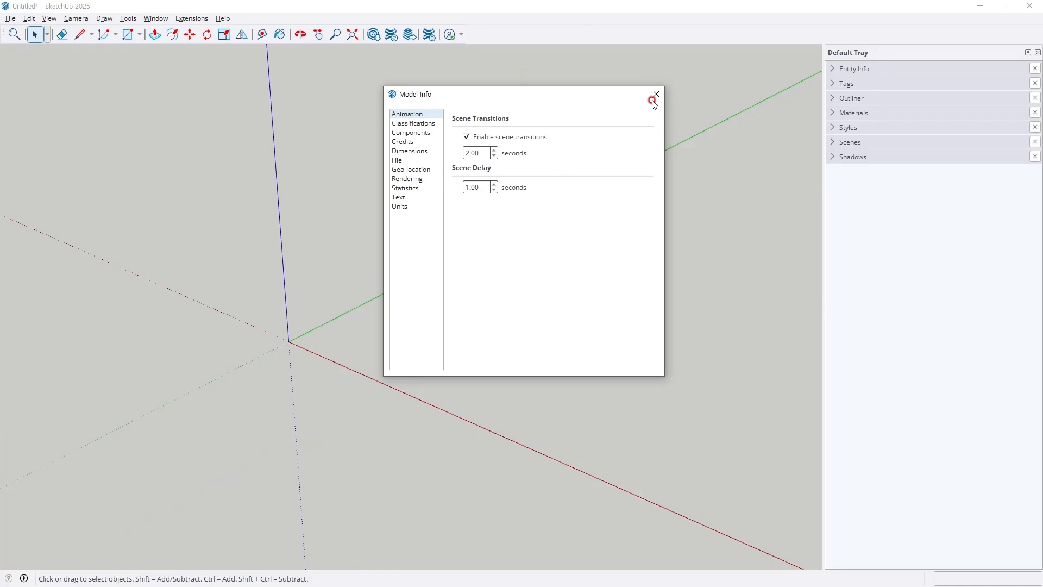
click(427, 124)
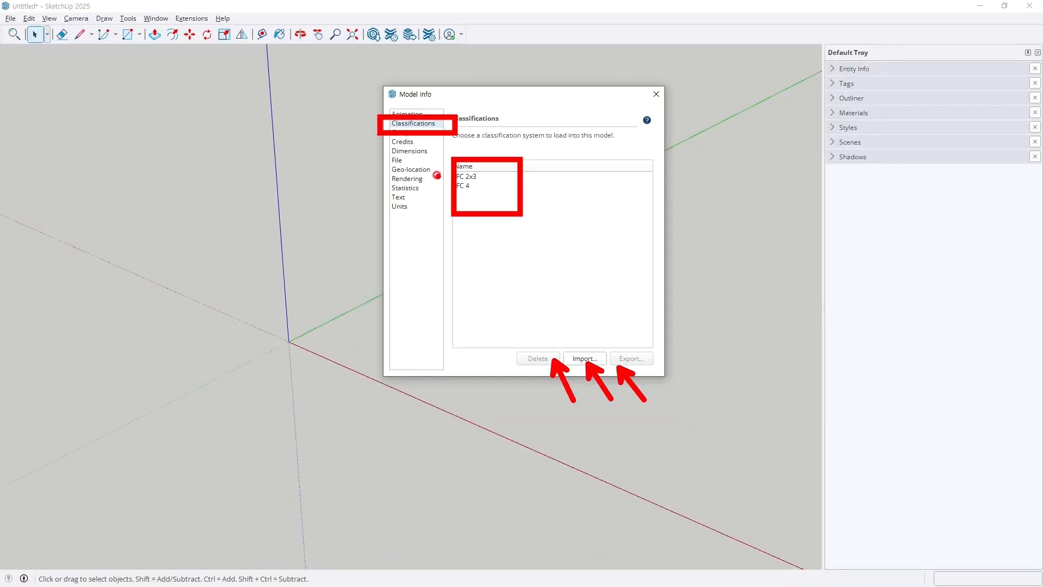
click(412, 133)
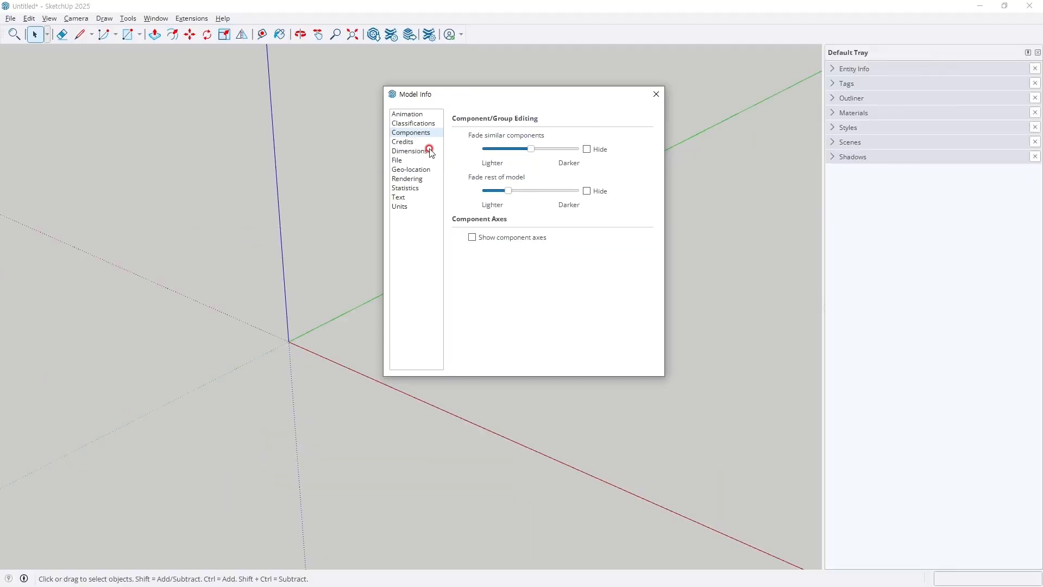
Review the Dimensions, File, Geo-location, Rendering and Statistics pages of Model Info
click(406, 148)
click(420, 150)
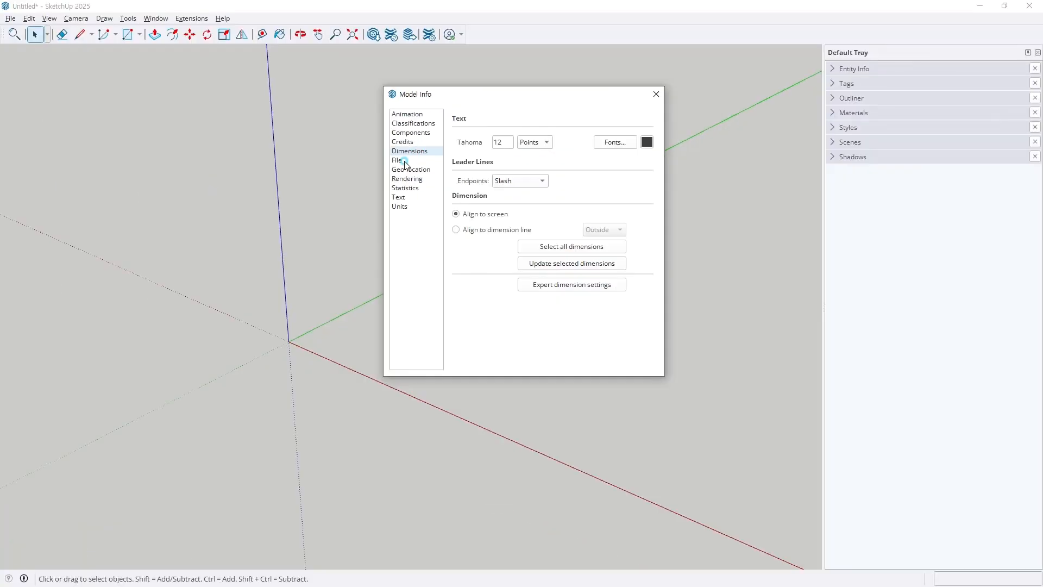
click(406, 163)
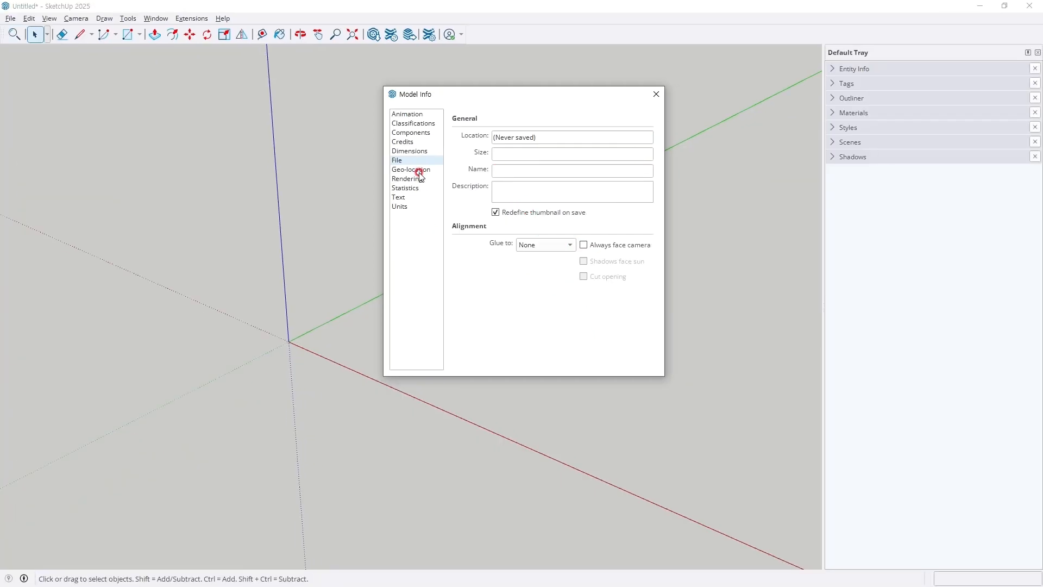
click(419, 170)
click(416, 179)
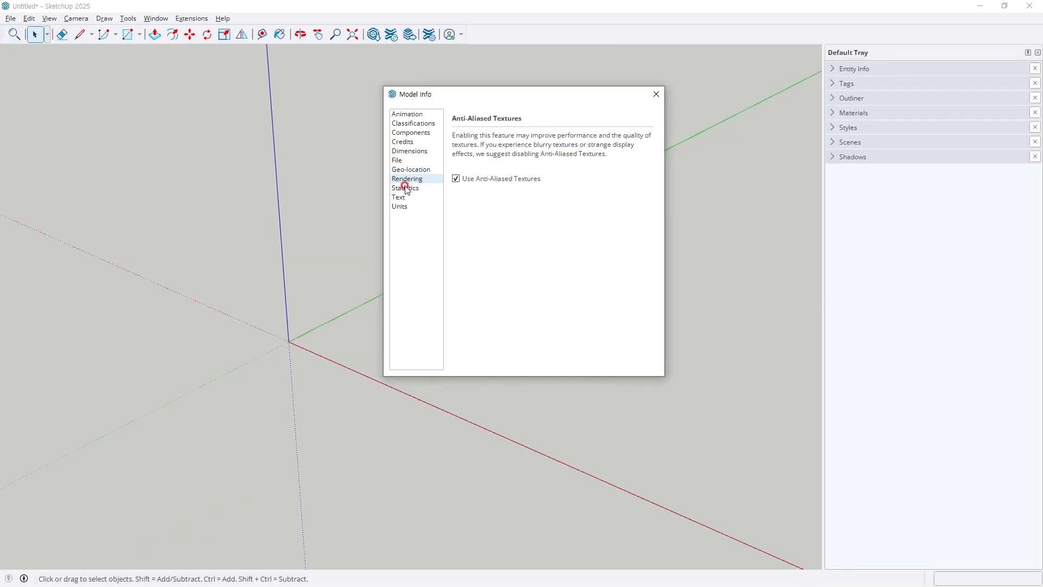
click(388, 203)
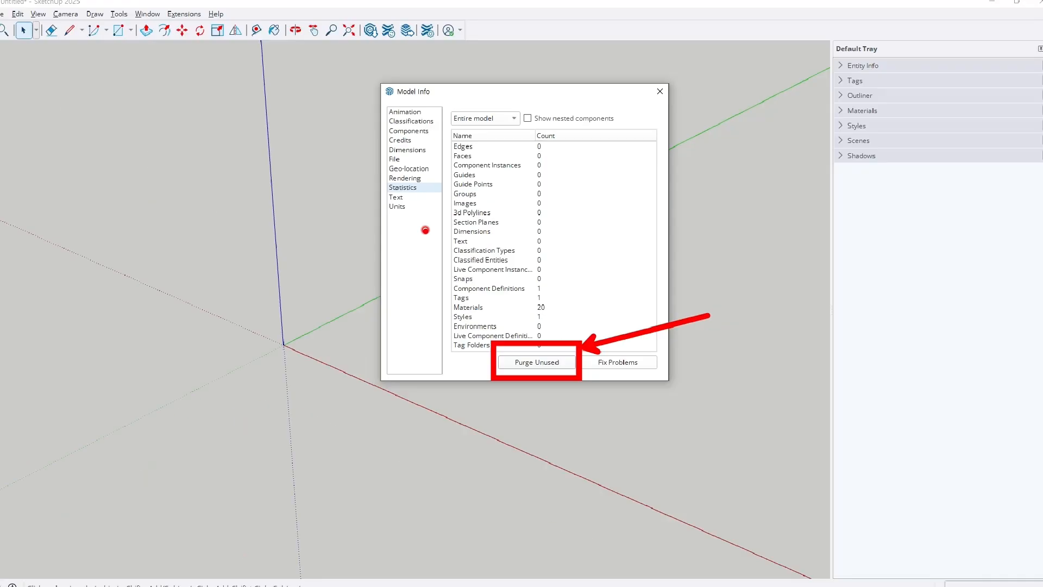
Review the Text page of Model Info, covering the screen text font and colour and the leader line settings
click(401, 196)
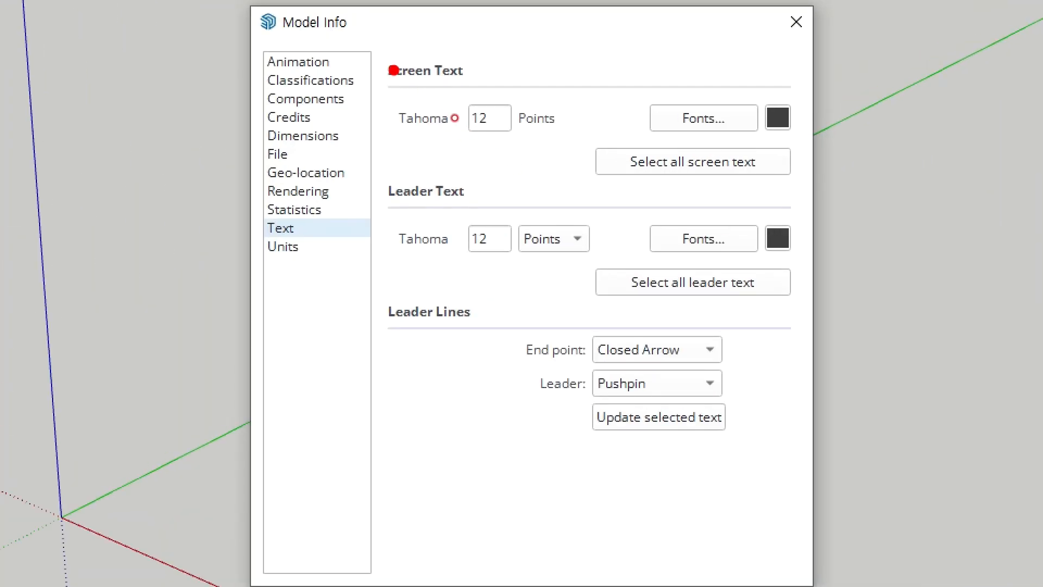
ctrl+drag(392, 77, 565, 164)
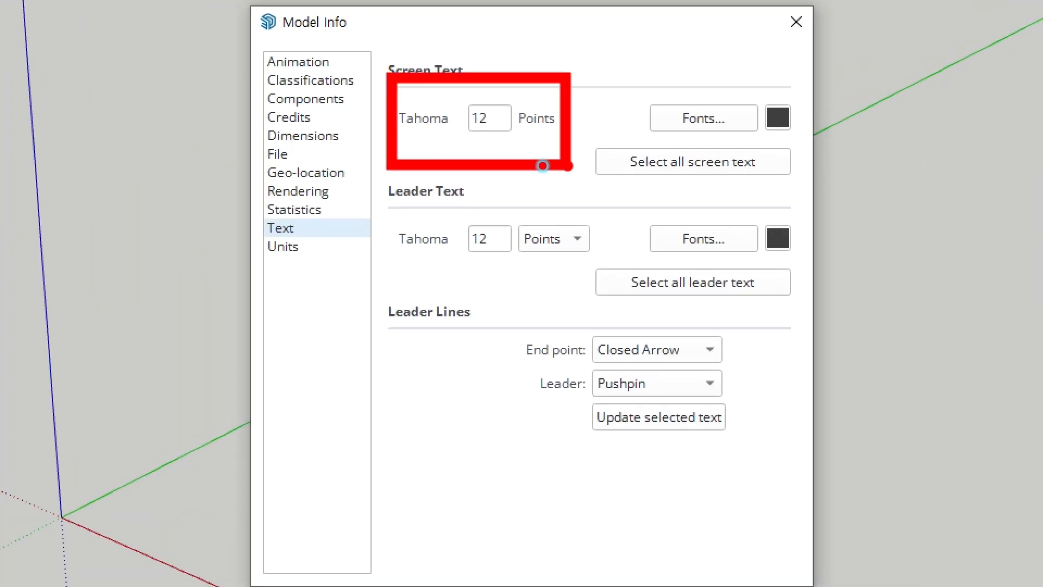
ctrl+drag(653, 87, 754, 147)
ctrl+drag(755, 86, 812, 142)
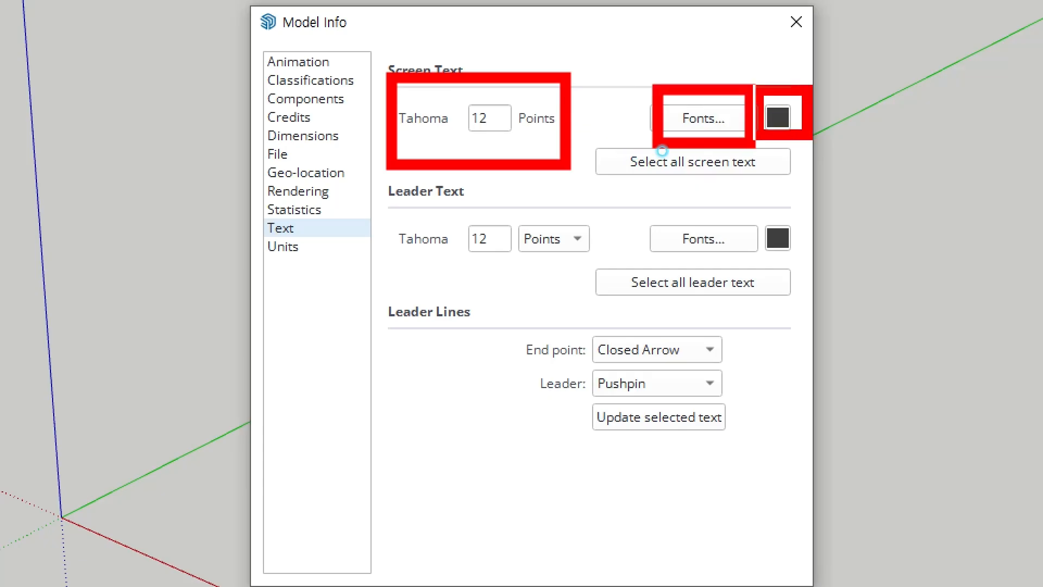
drag(693, 328, 598, 430)
drag(579, 378, 654, 444)
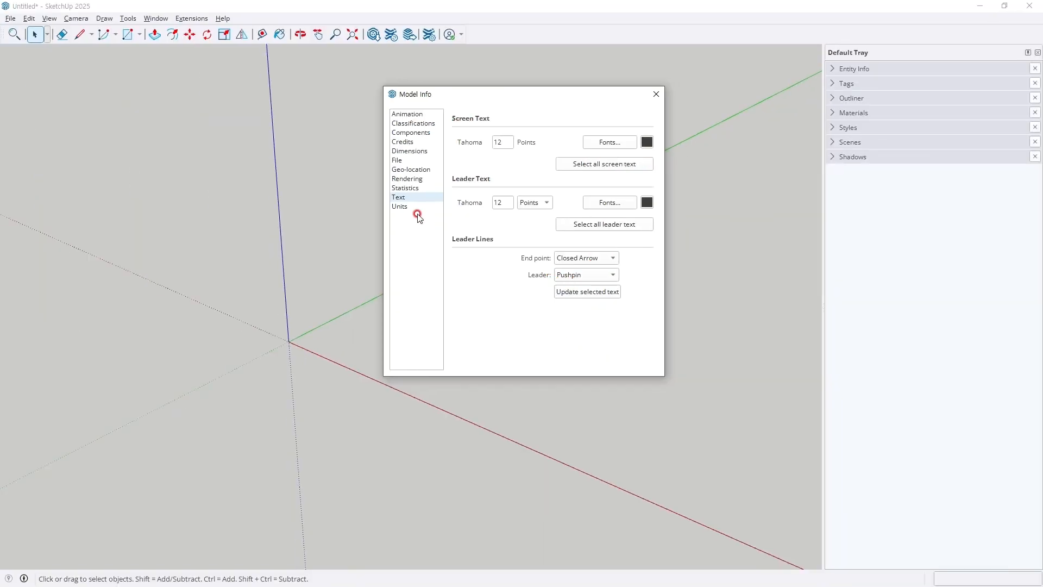
Review the format, length, precision and angle settings on Model Info's Units page and close Model Info
click(306, 251)
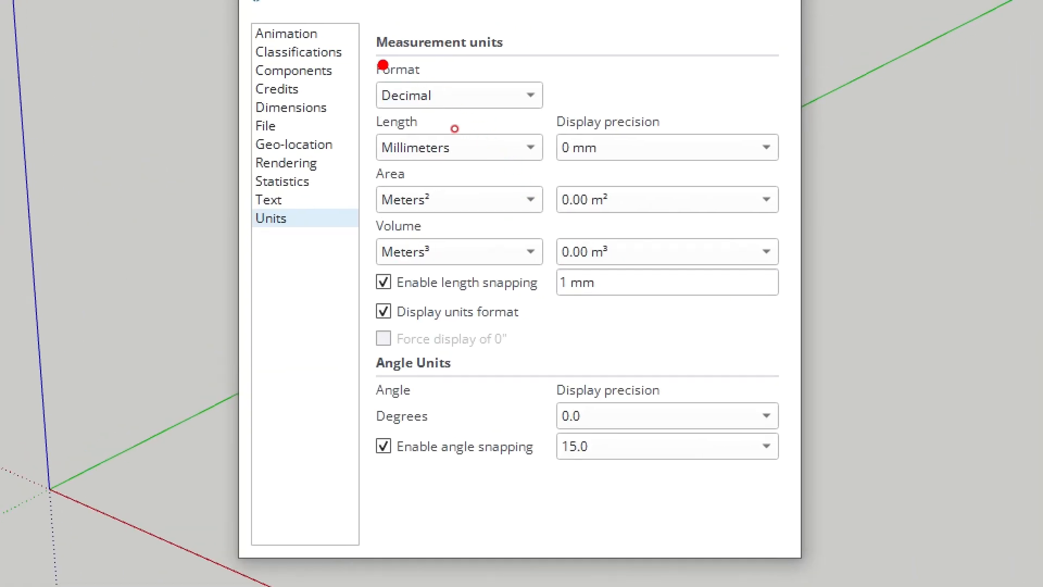
mouse_move(443, 120)
ctrl+mouse_down()
mouse_move(499, 152)
mouse_move(564, 116)
ctrl+mouse_up()
mouse_move(385, 124)
ctrl+mouse_down()
mouse_move(437, 170)
mouse_move(514, 162)
ctrl+mouse_up()
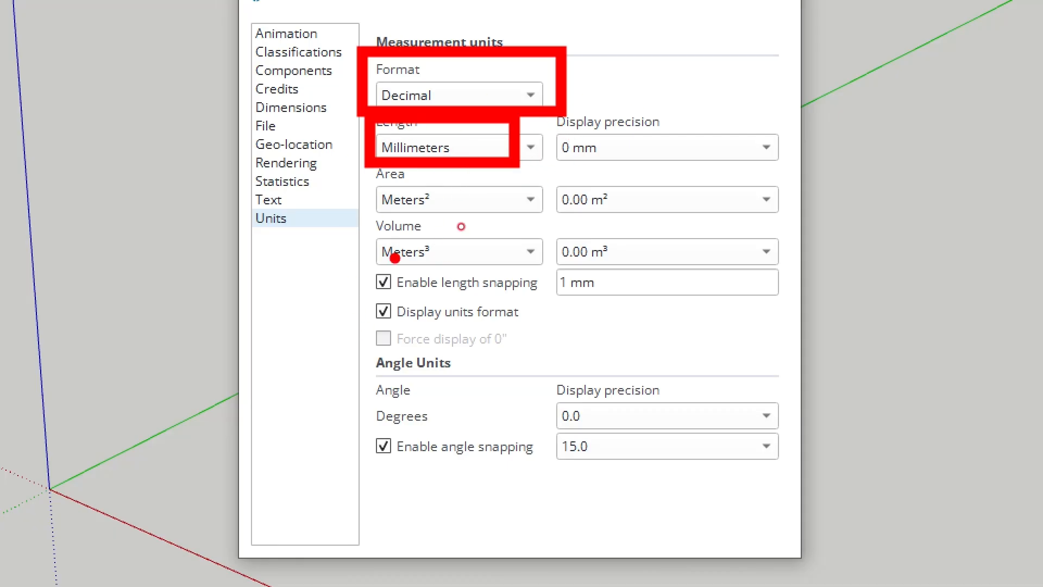
mouse_move(326, 101)
ctrl+mouse_down()
mouse_move(568, 478)
mouse_move(755, 485)
ctrl+mouse_up()
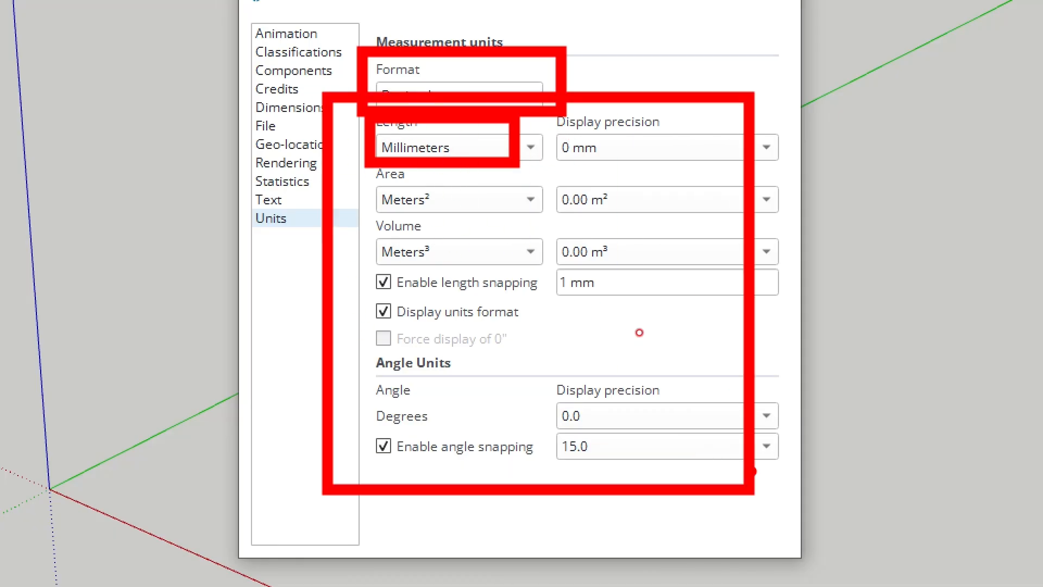
key(Escape)
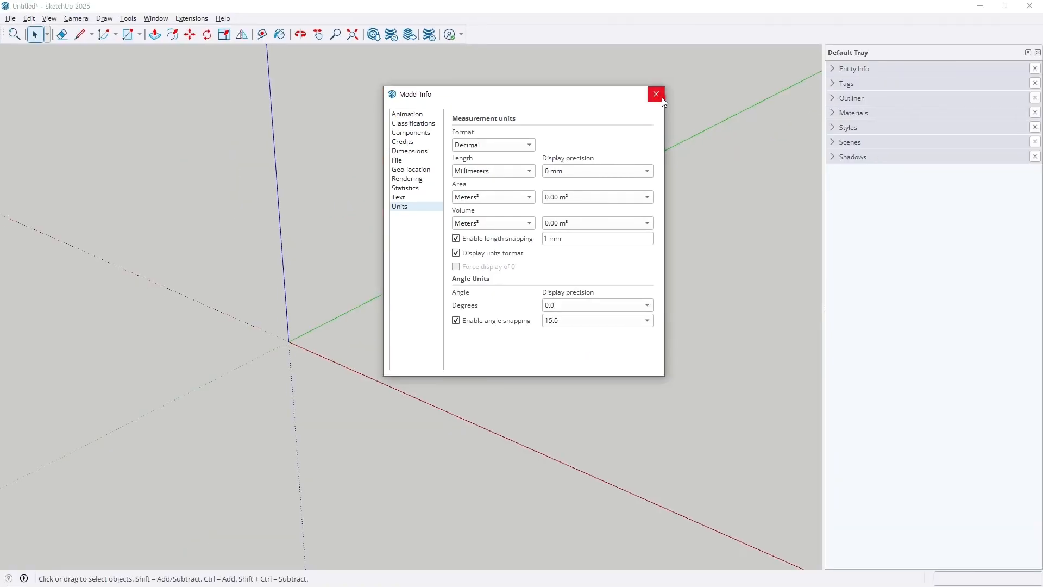
click(885, 62)
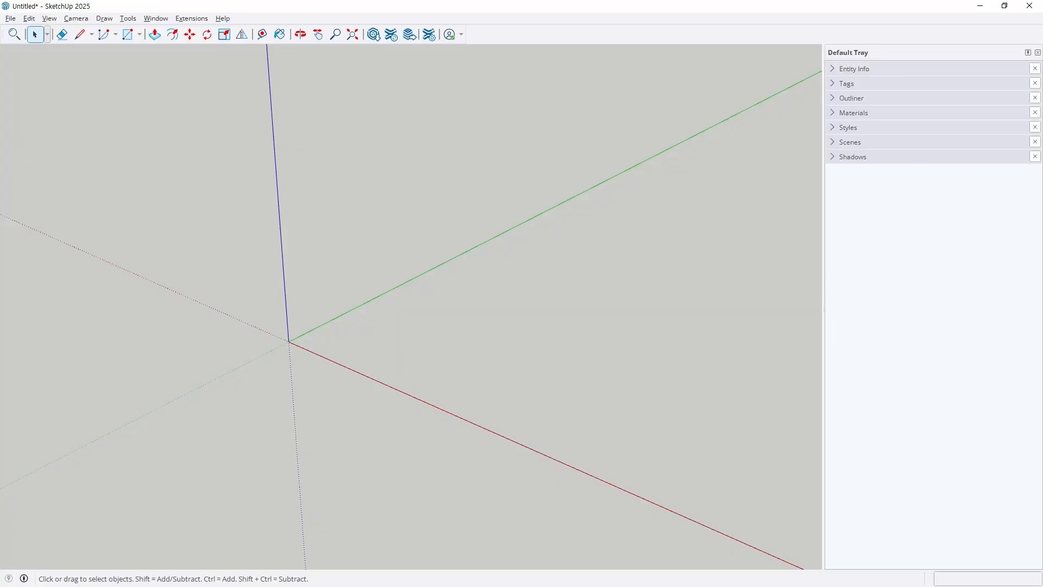
Open the list of available toolbars and hide the Getting Started toolbar
middle_drag(465, 217, 478, 258)
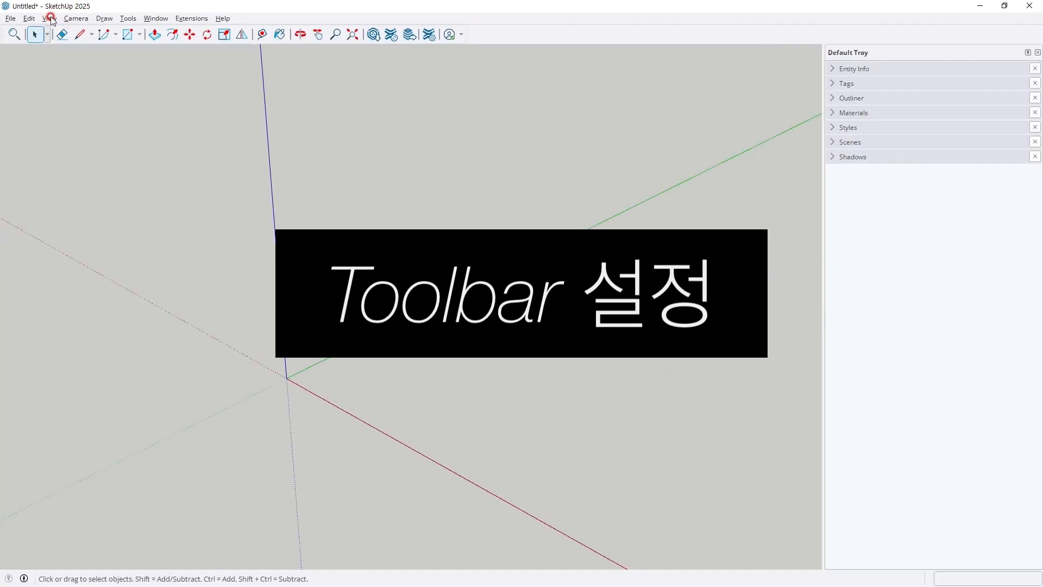
click(162, 70)
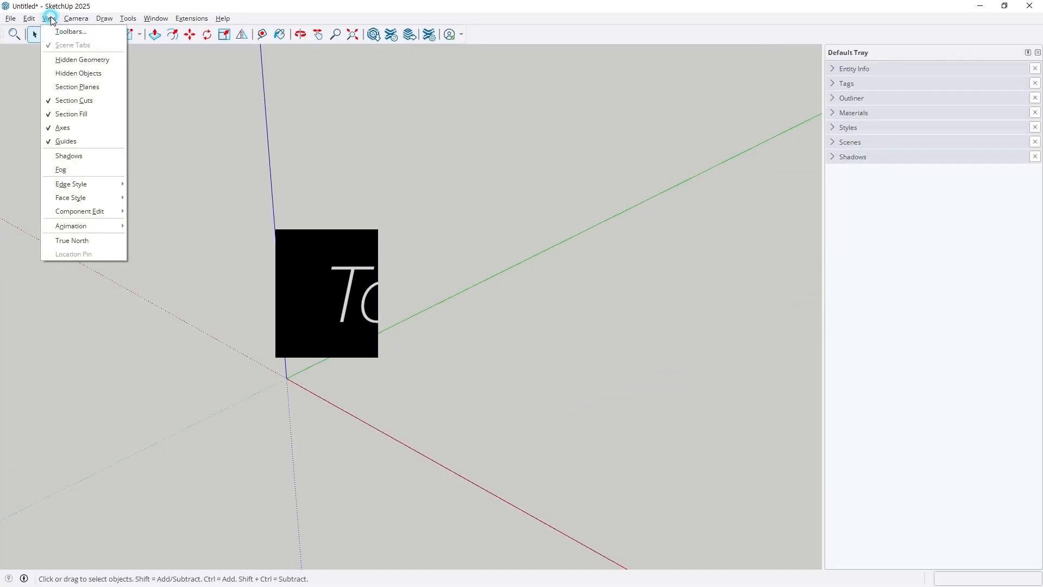
mouse_move(81, 227)
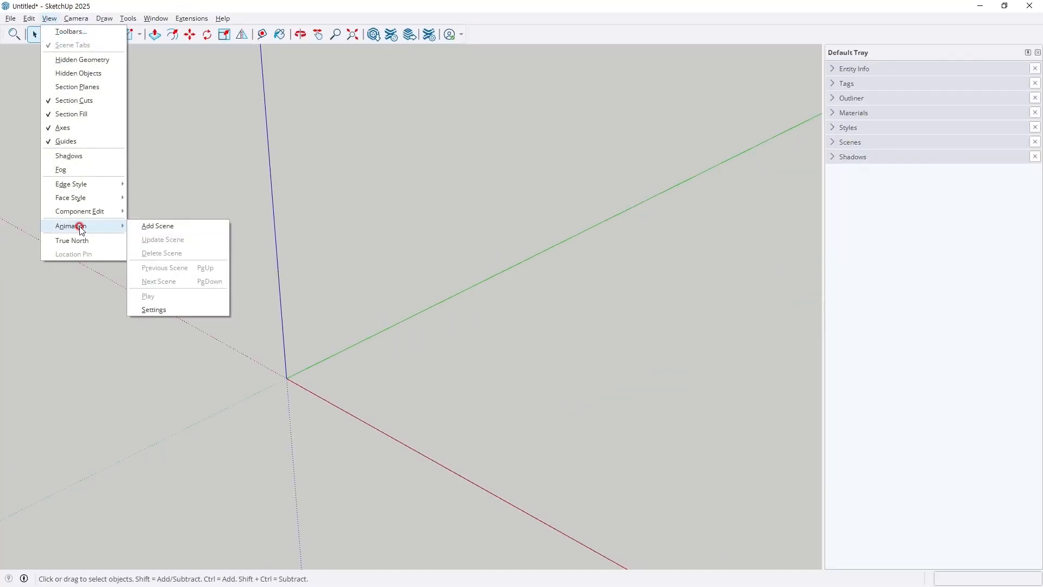
click(71, 32)
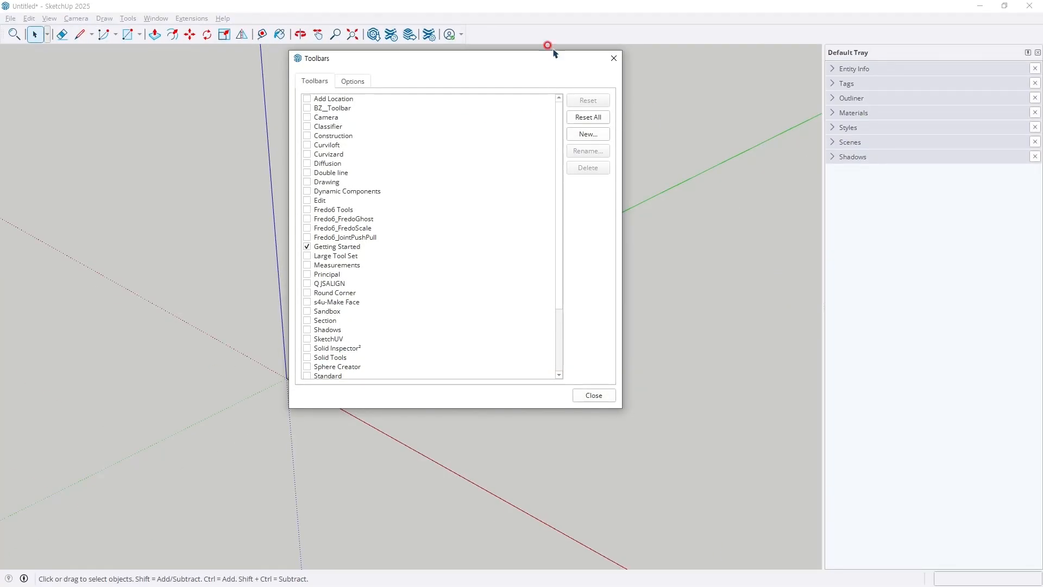
click(307, 247)
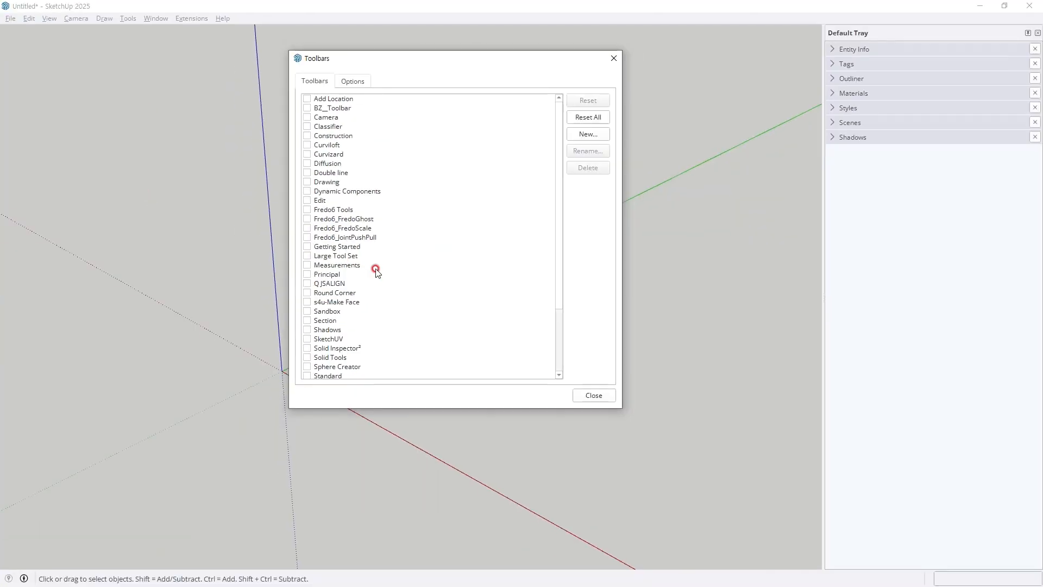
Show the Views, Styles, Solid Tools and Section toolbars
scroll(446, 315, down, 3)
click(307, 358)
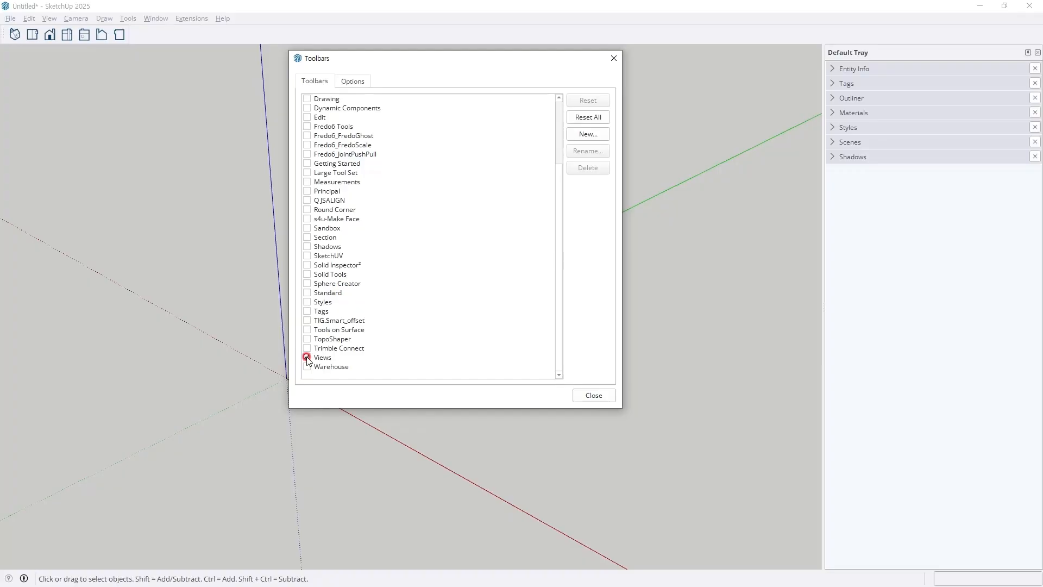
click(306, 303)
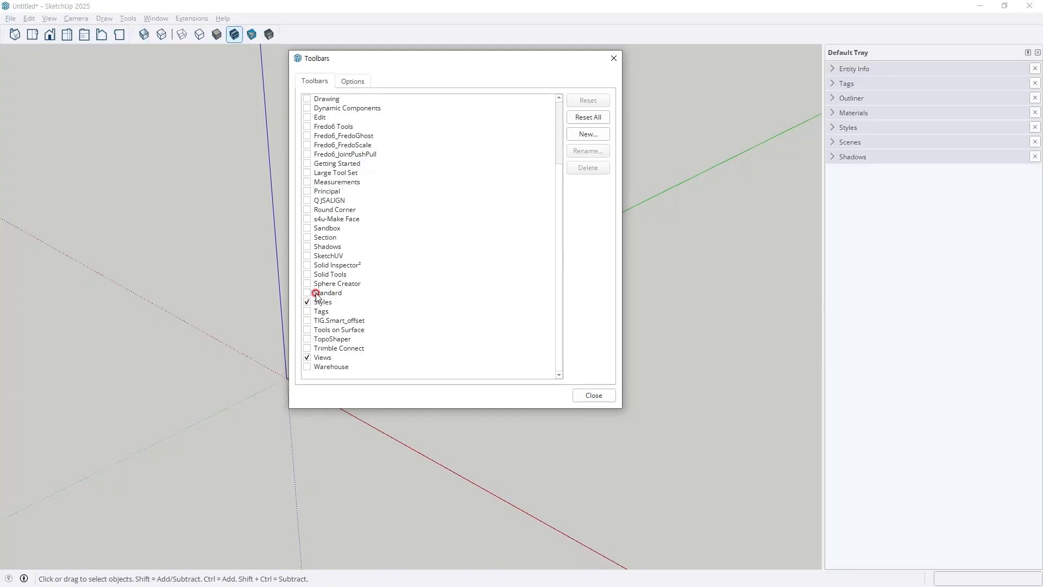
click(308, 275)
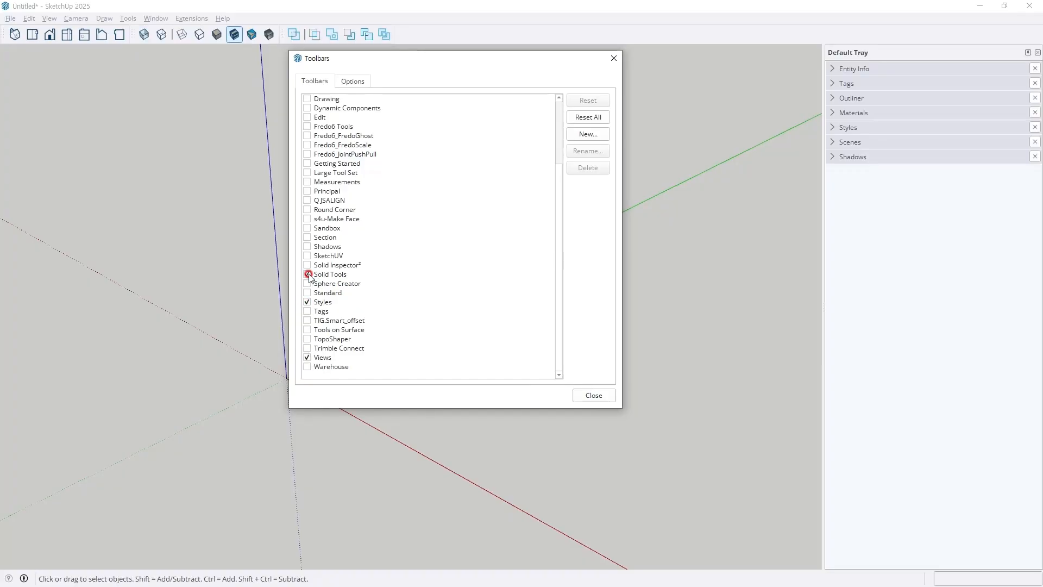
click(307, 237)
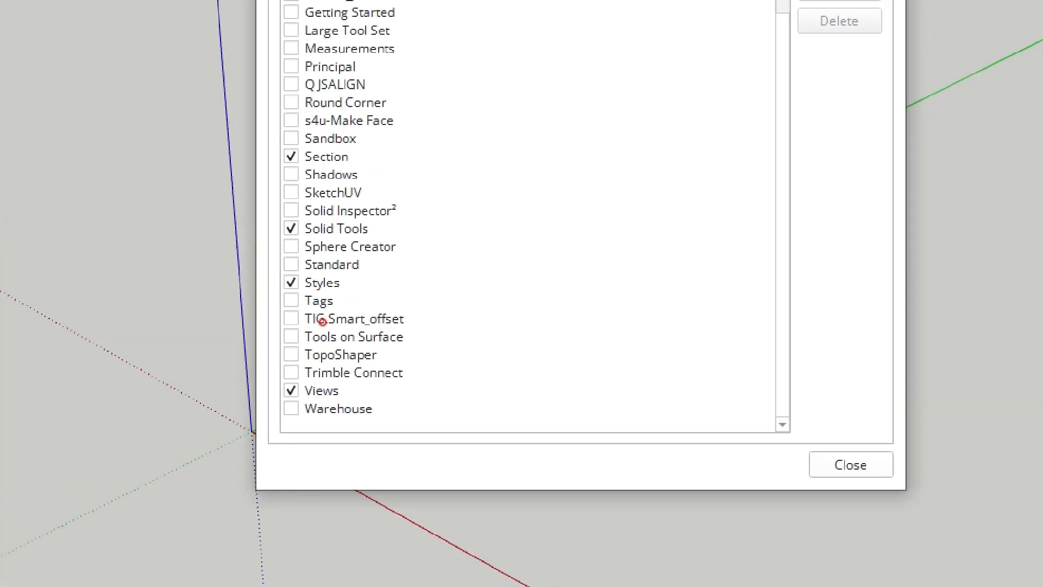
ctrl+drag(224, 362, 385, 417)
ctrl+drag(258, 279, 368, 308)
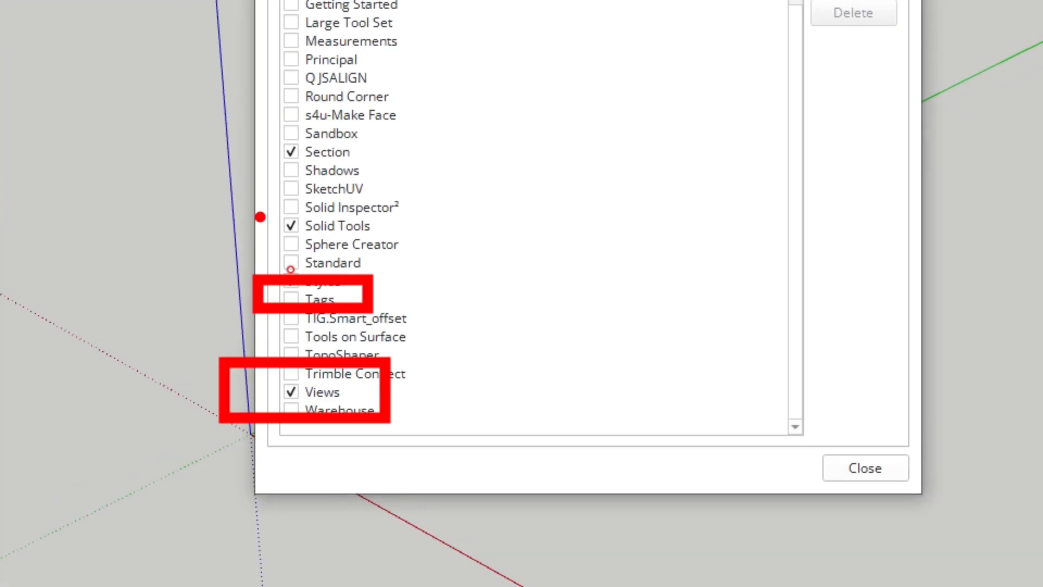
ctrl+drag(254, 210, 364, 240)
ctrl+drag(263, 141, 360, 169)
key(Escape)
Show the Large Tool Set and Measurements toolbars and close the toolbar list
scroll(364, 150, up, 1)
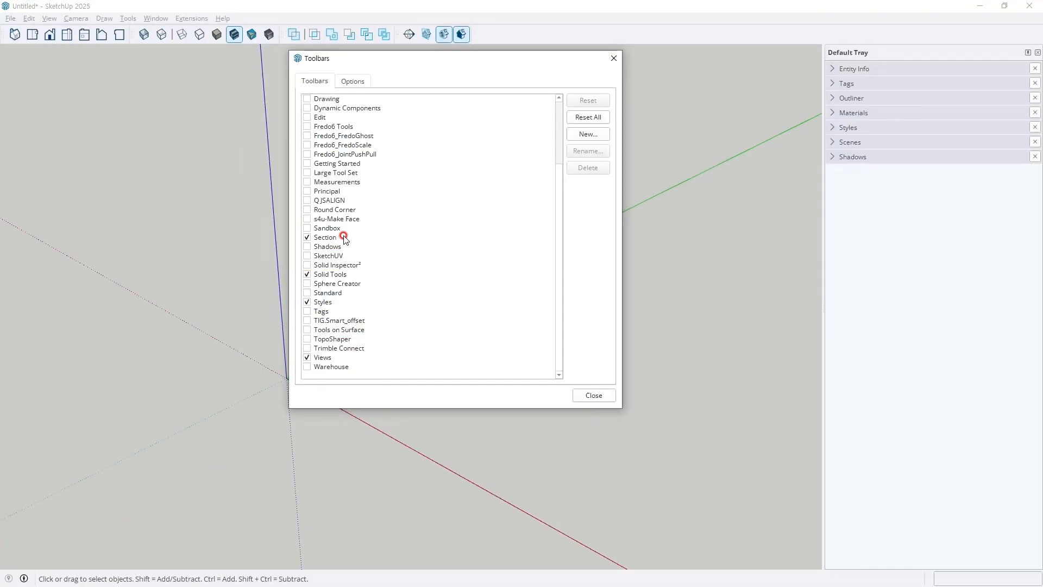
scroll(344, 237, up, 1)
click(307, 231)
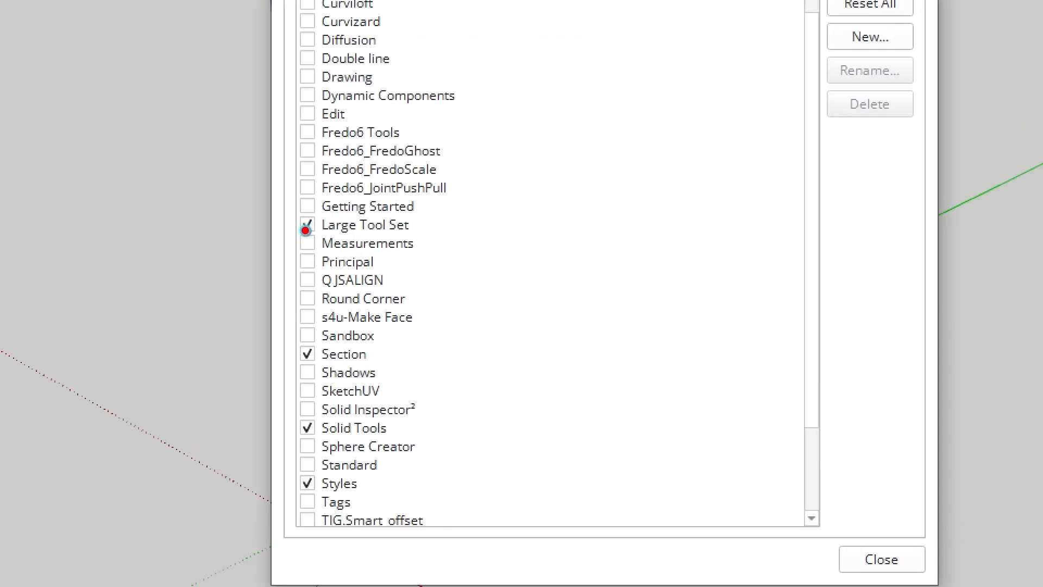
ctrl+drag(293, 217, 384, 232)
ctrl+drag(282, 230, 460, 264)
click(307, 243)
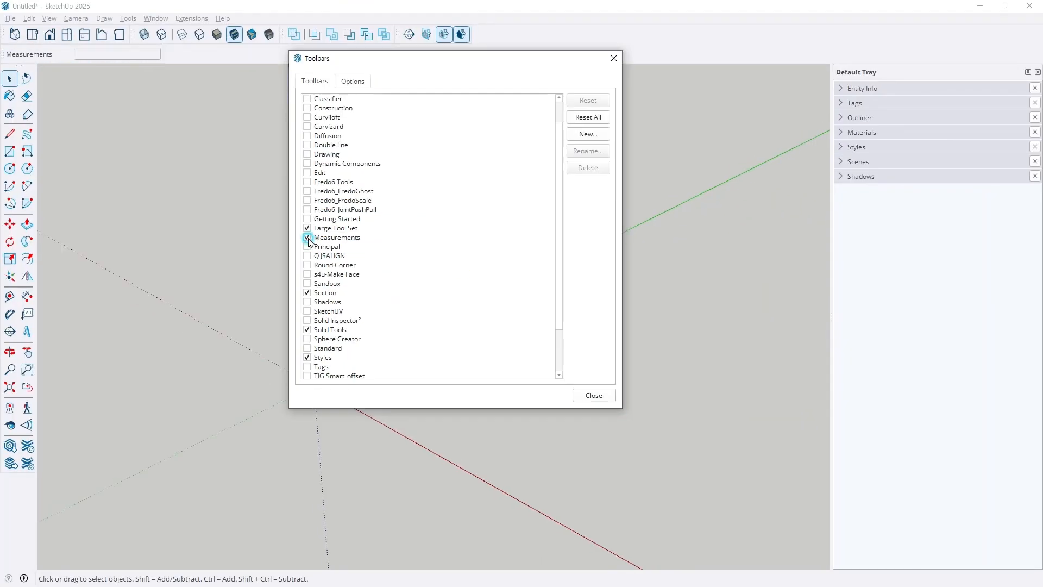
click(592, 395)
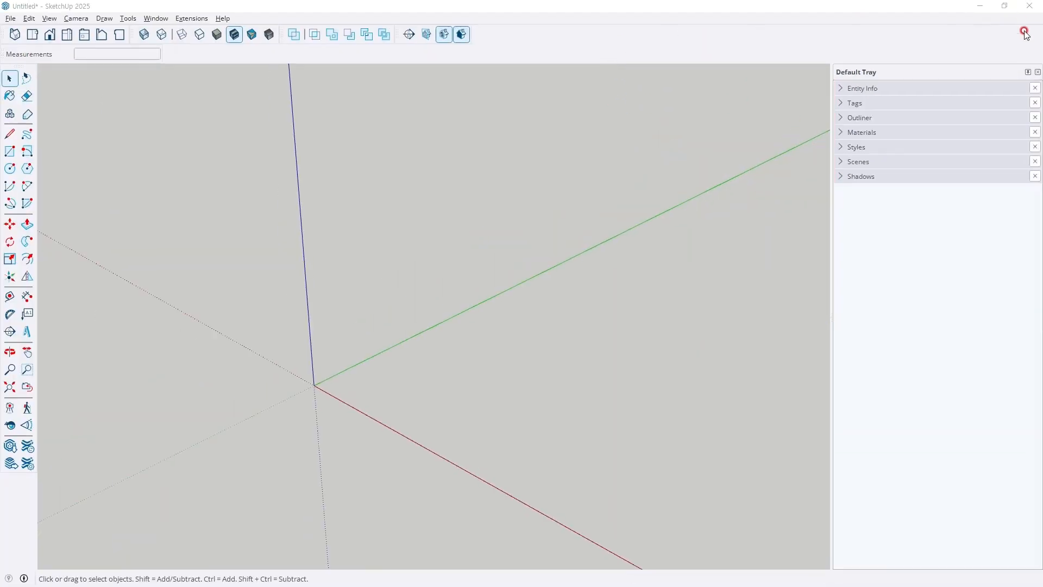
Open Manage Trays, review which dialogs the Default Tray includes, and close it without changes
click(162, 19)
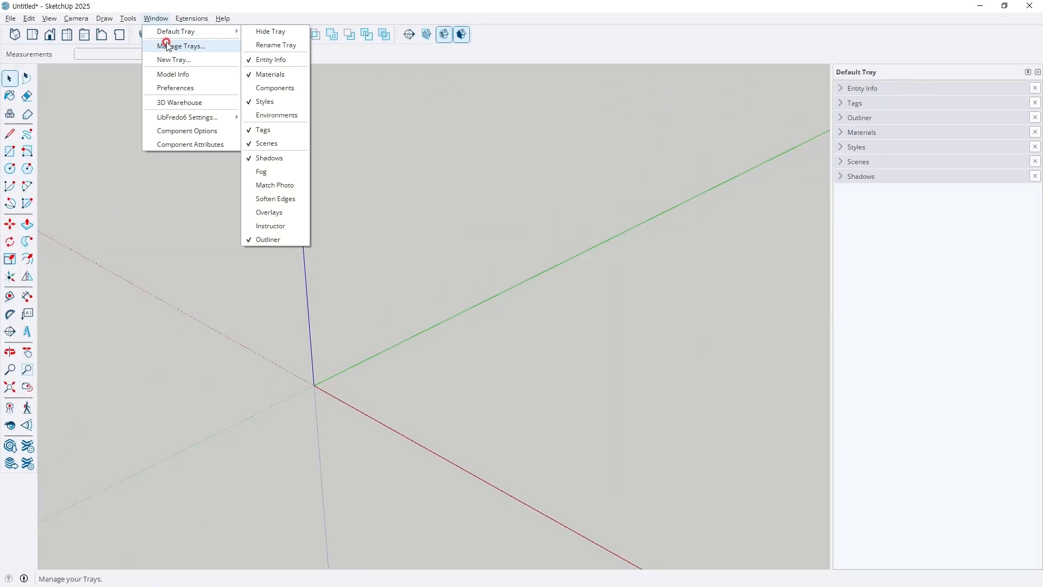
click(168, 46)
click(459, 162)
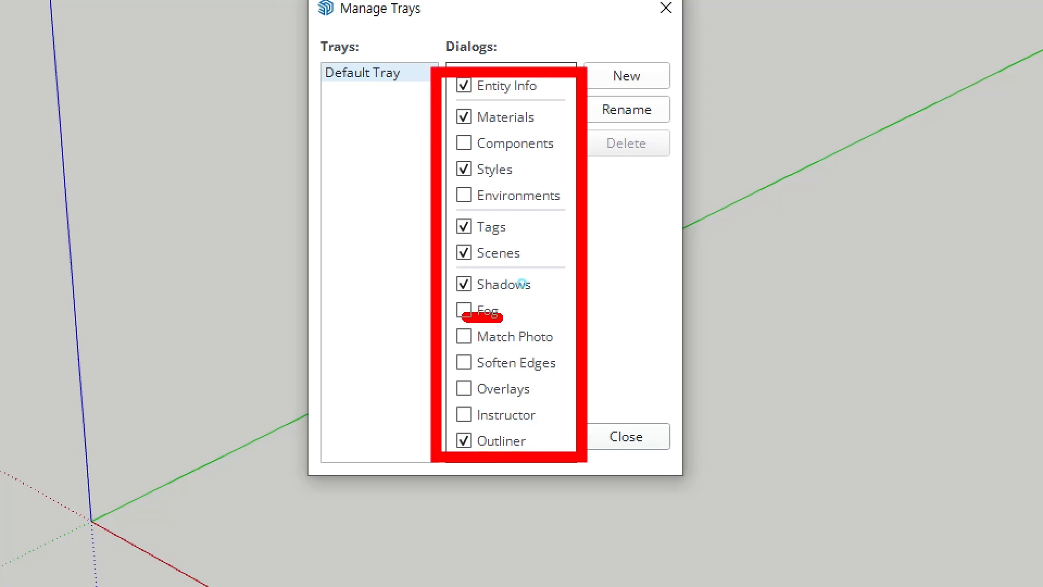
shift+drag(476, 329, 547, 328)
shift+drag(476, 360, 568, 360)
shift+drag(474, 382, 532, 381)
shift+drag(477, 411, 555, 409)
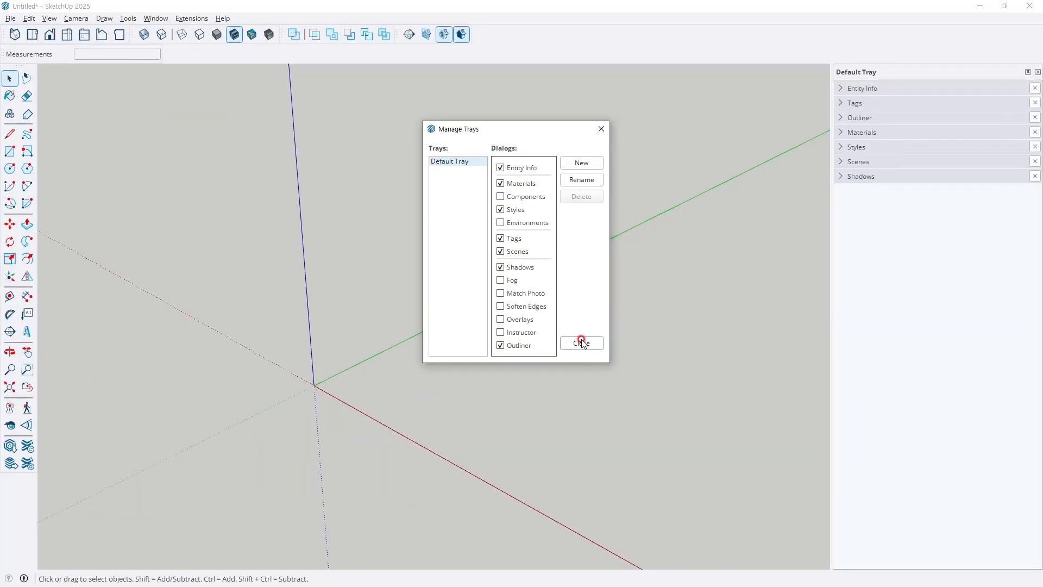
click(581, 344)
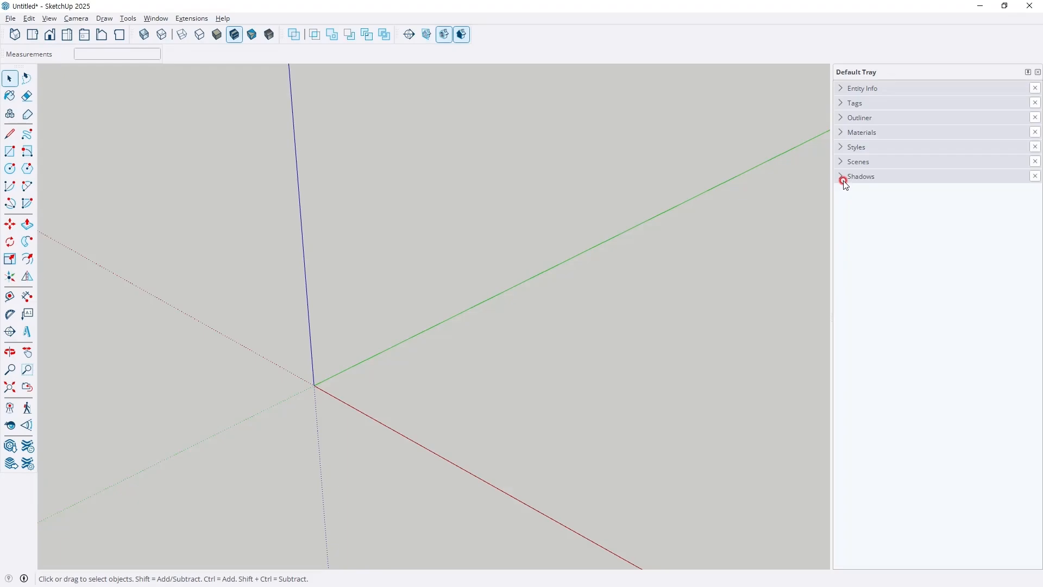
Preview the Shadows panel's settings, collapse it and remove it from the Default Tray
click(842, 179)
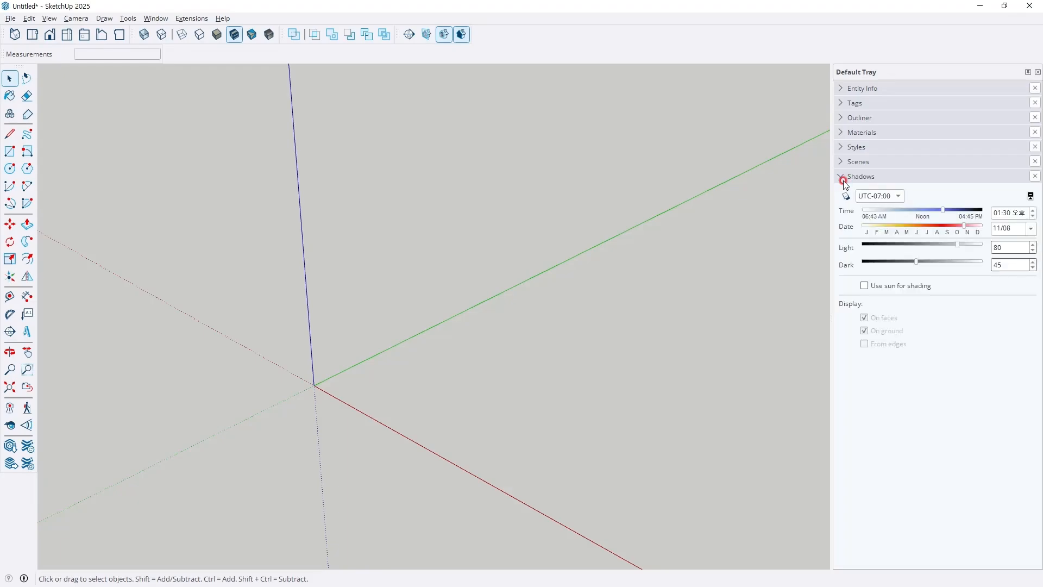
click(842, 178)
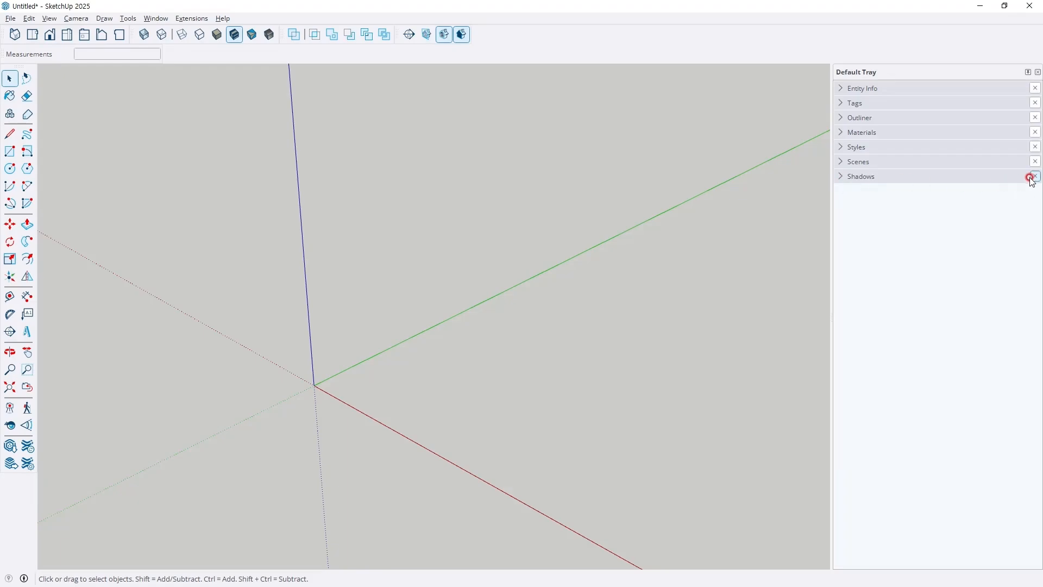
click(1035, 176)
Expand the Scenes, Styles, Materials, Outliner, Tags and Entity Info panels in the Default Tray
click(844, 158)
click(841, 146)
click(840, 132)
click(840, 118)
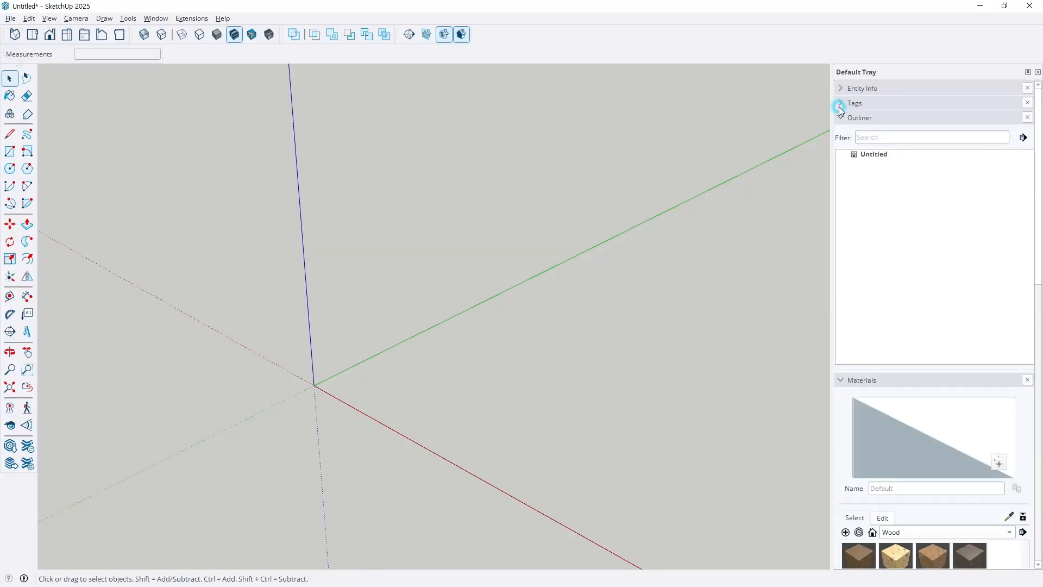
click(839, 104)
click(839, 89)
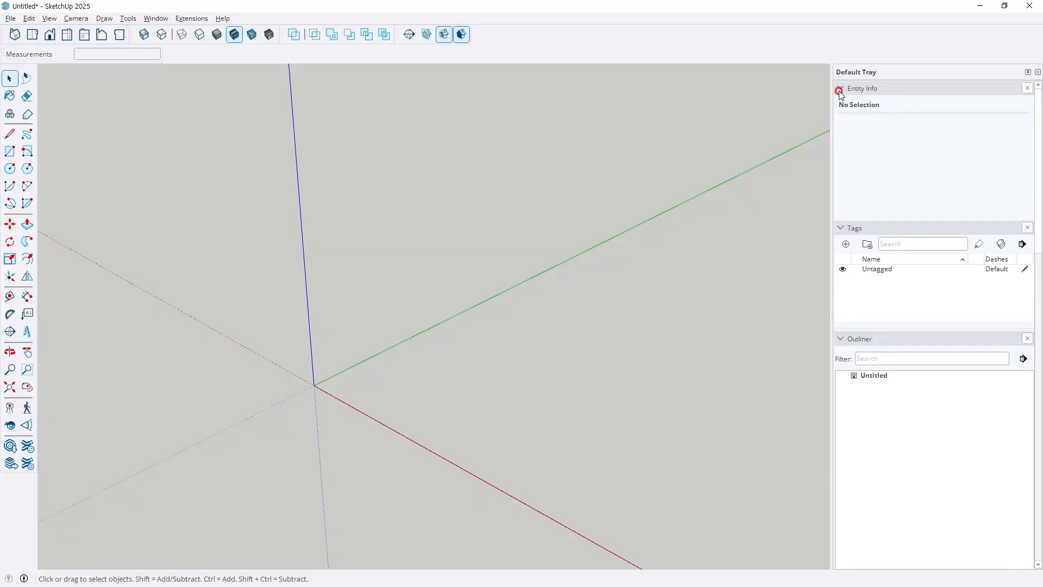
Draw a rectangle from the origin on the ground plane and Push/Pull it up into a box
key(r)
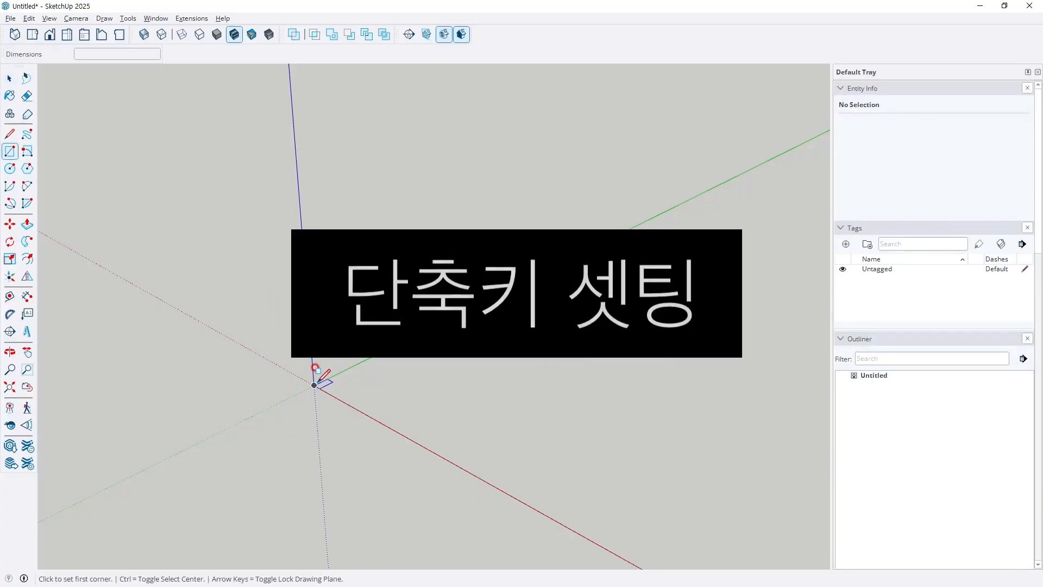
click(314, 385)
click(584, 363)
key(p)
click(489, 364)
click(465, 249)
key(space)
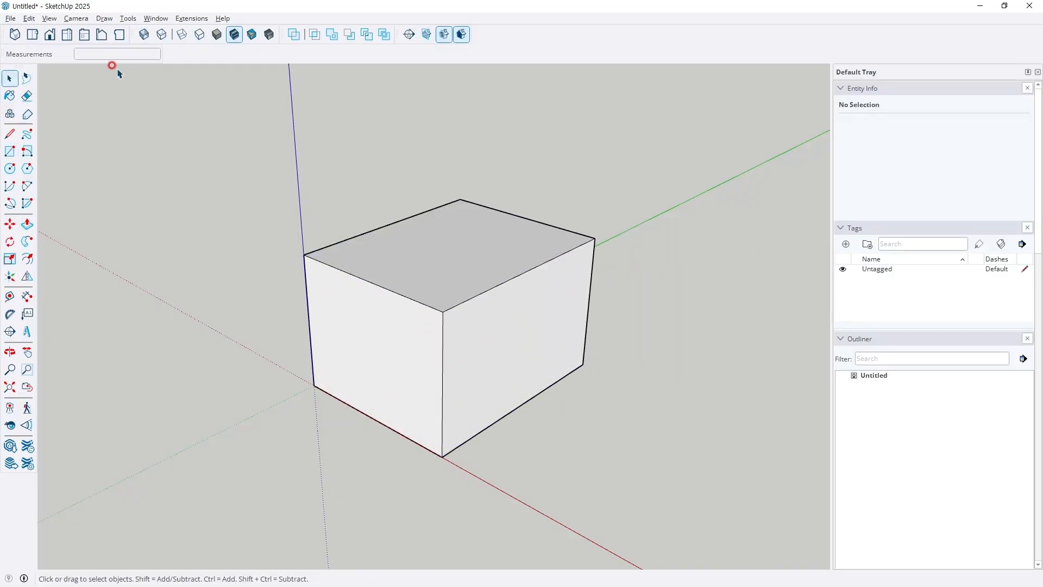
Review the Shortcuts page in Preferences, including its function list and assigned shortcuts, and close it without changes
click(157, 18)
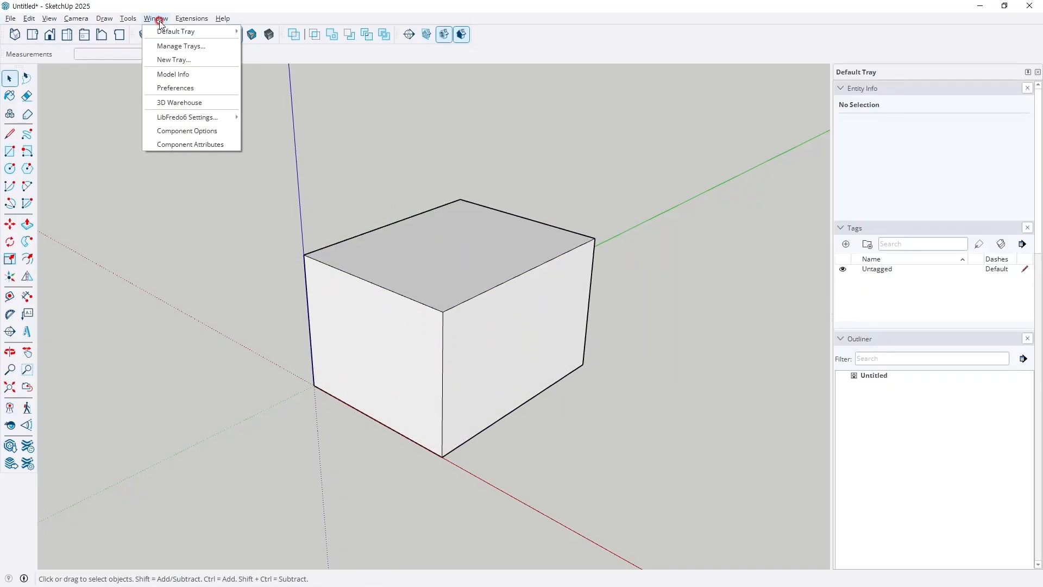
click(194, 87)
click(337, 139)
drag(448, 53, 717, 60)
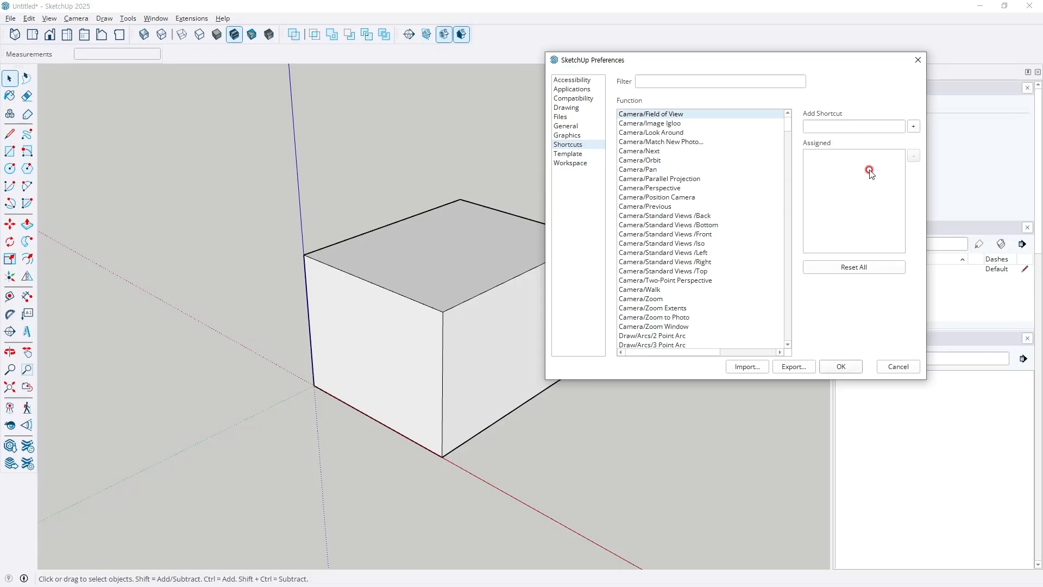
click(470, 231)
click(899, 367)
Select the entire box with all its connected faces and edges
triple_click(510, 256)
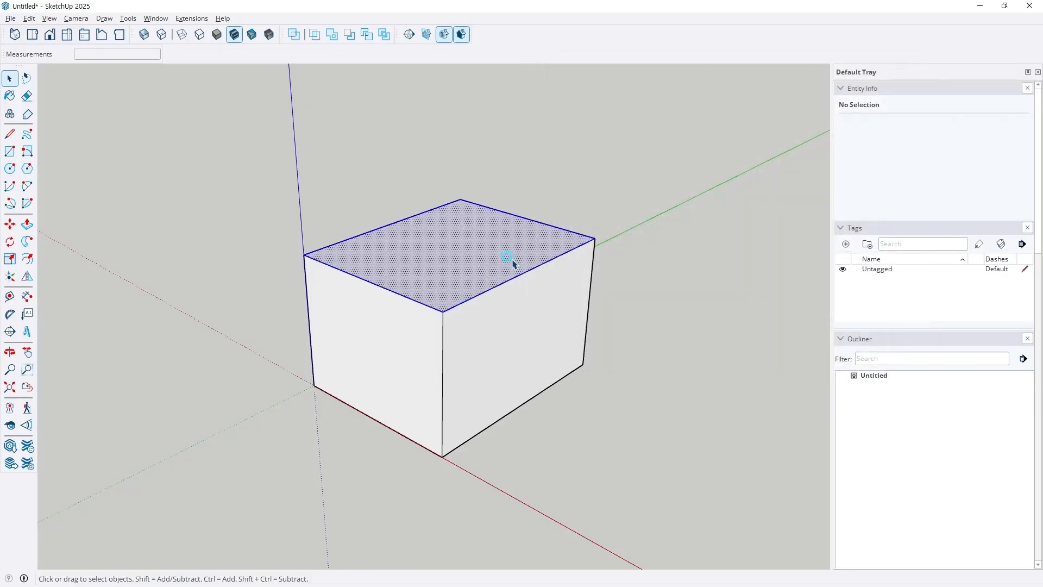
click(191, 18)
mouse_move(162, 19)
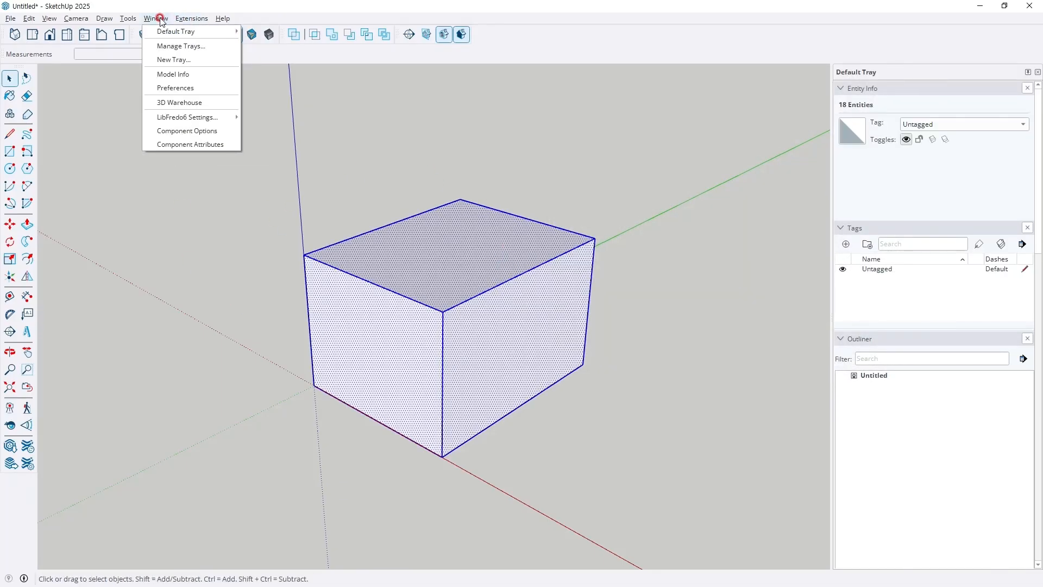
click(174, 47)
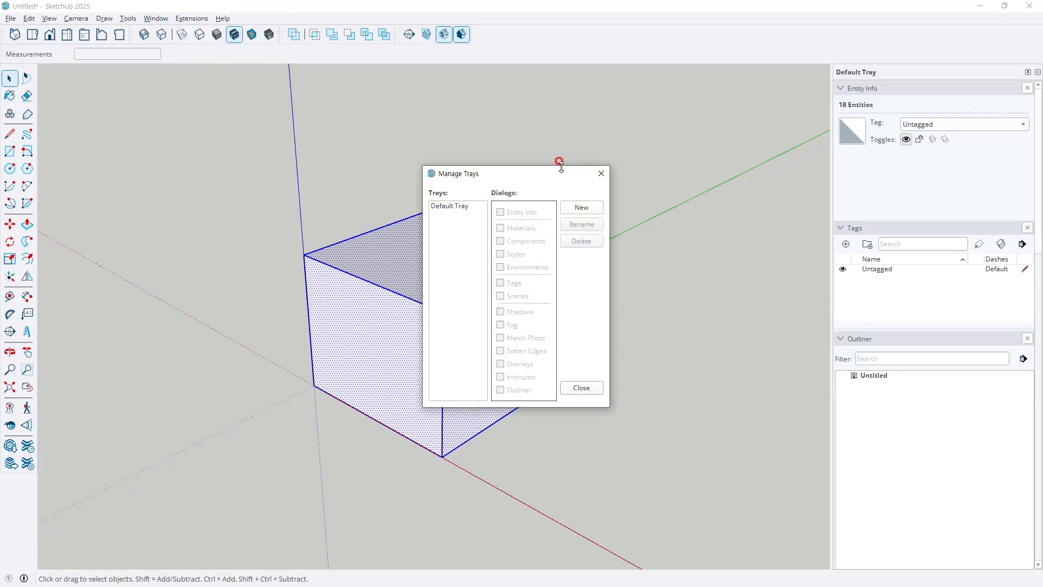
click(601, 173)
Open the Shortcuts preferences, filter the functions by GRO and check the shortcut assigned to Edit/Item/Make Group
click(148, 18)
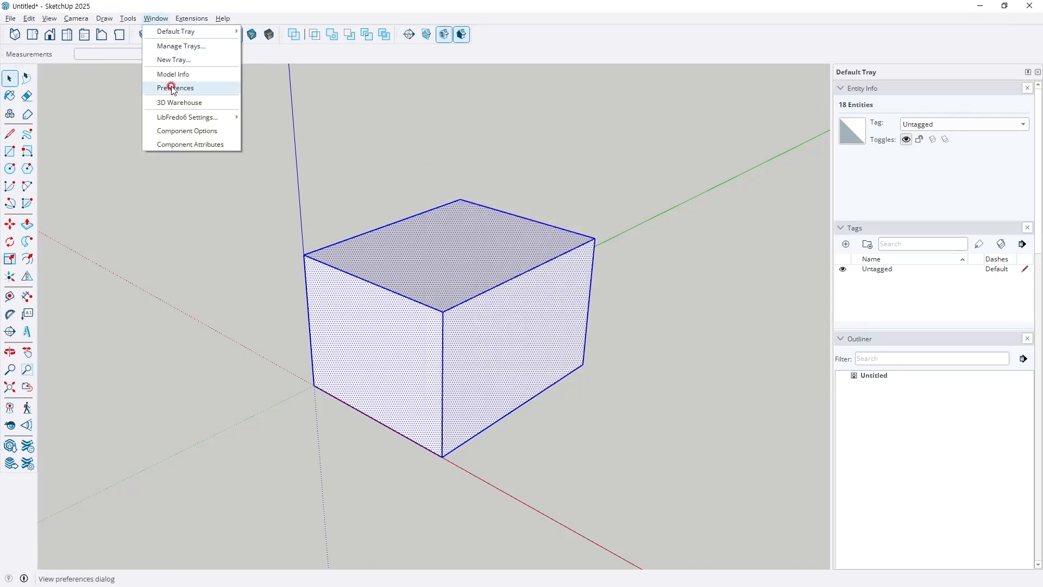
click(172, 84)
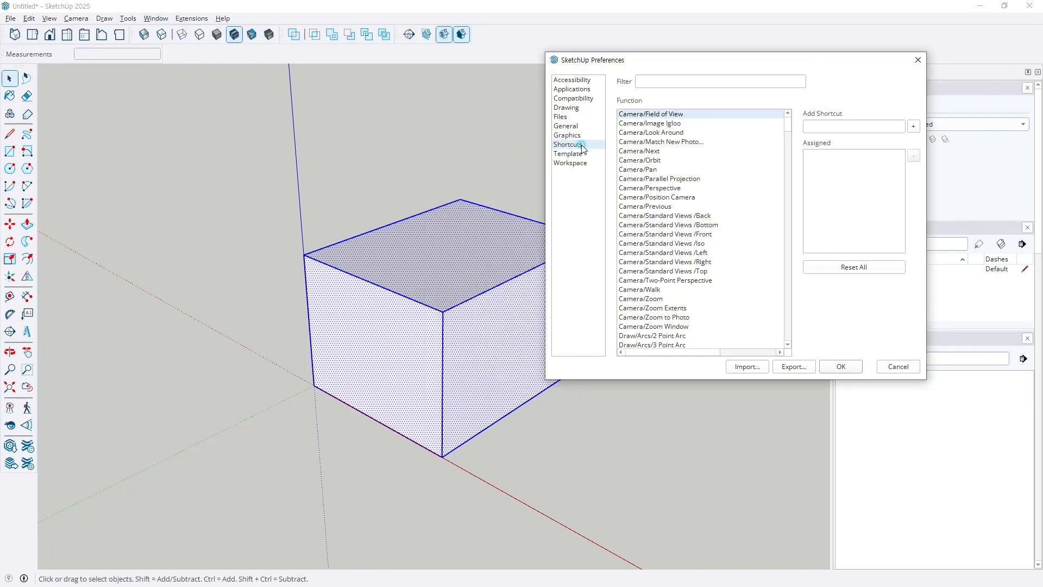
click(709, 79)
text(GRO)
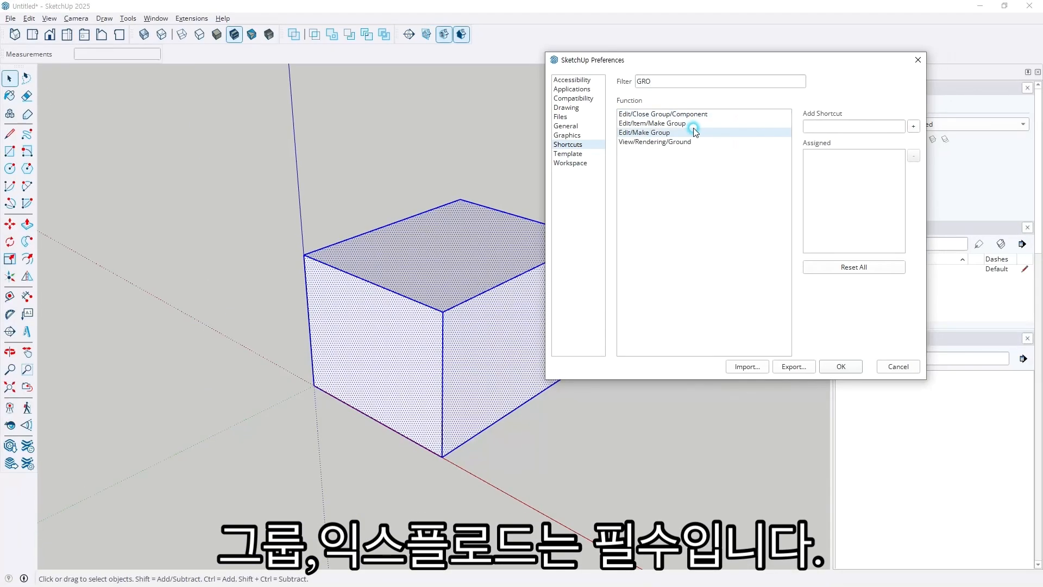
click(671, 161)
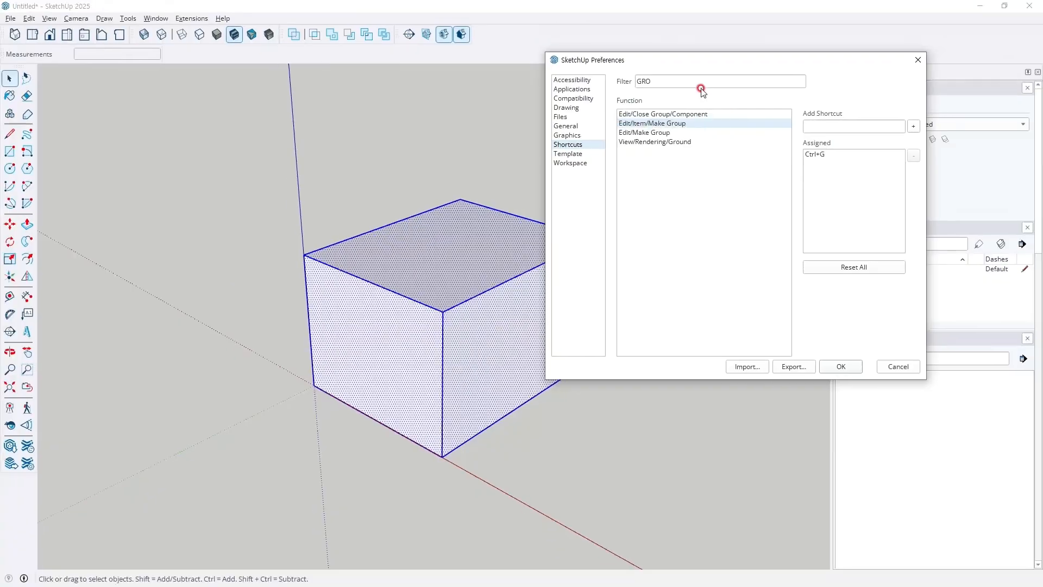
Filter the shortcut functions by EXP and check the shortcut assigned to Edit/Item/Explode
double_click(700, 35)
text(EX)
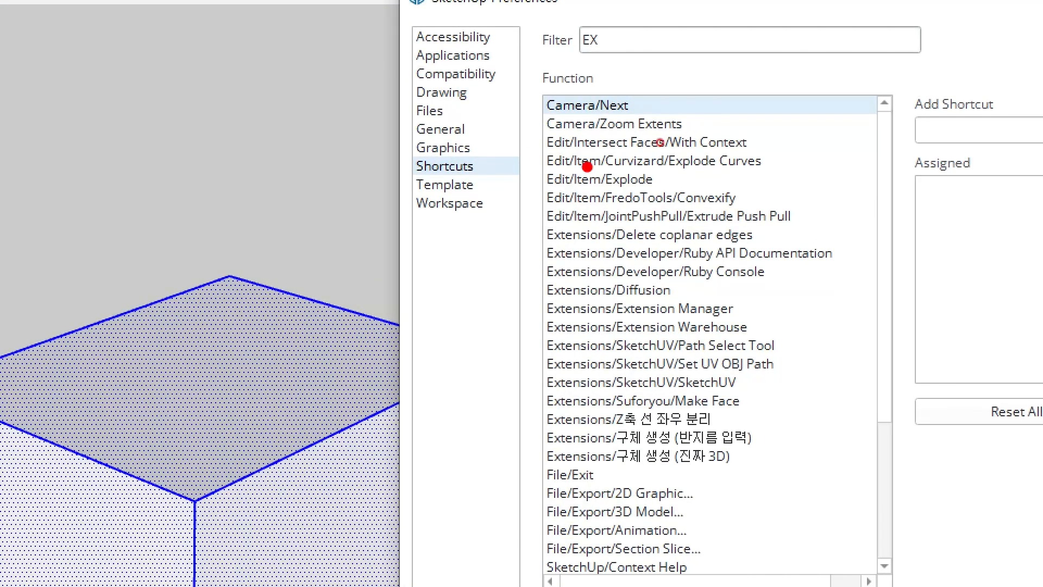
text(P)
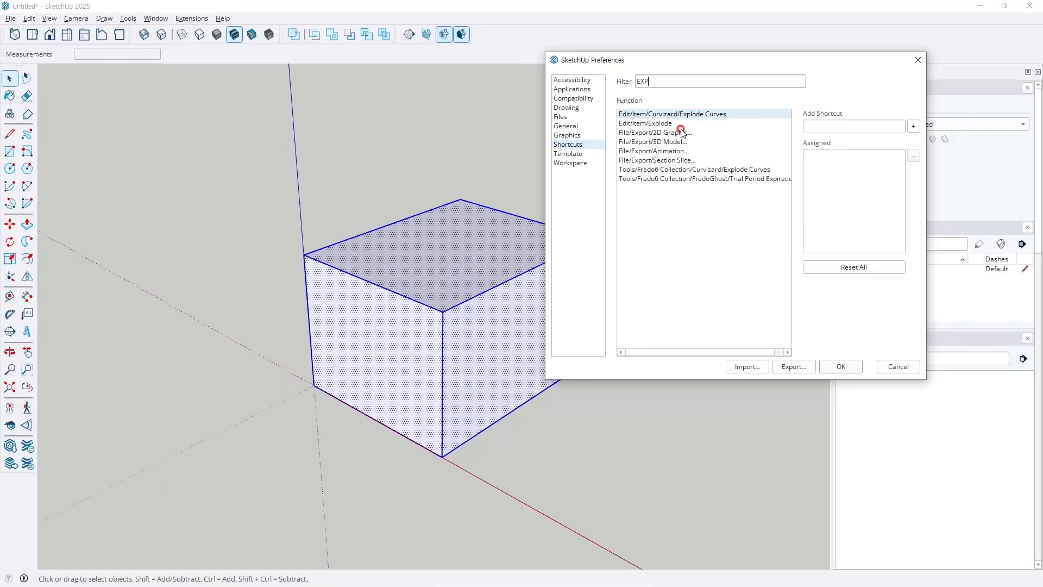
click(679, 123)
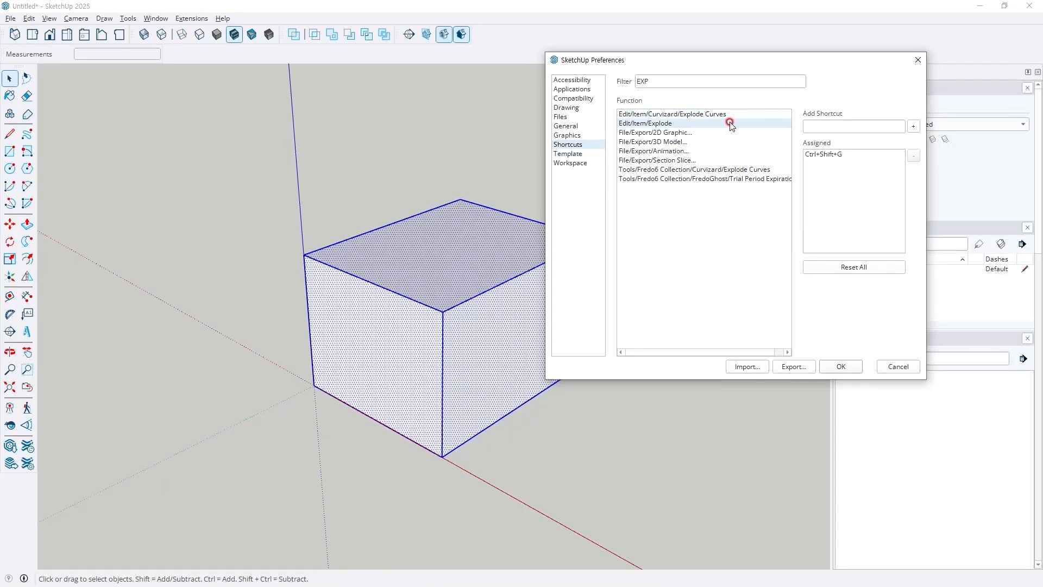
Filter the shortcut functions by HIDE and check the shortcuts assigned to Edit/Hide and Edit/Unhide/All
click(663, 81)
key(BackSpace)
key(BackSpace)
key(BackSpace)
text(HIDE)
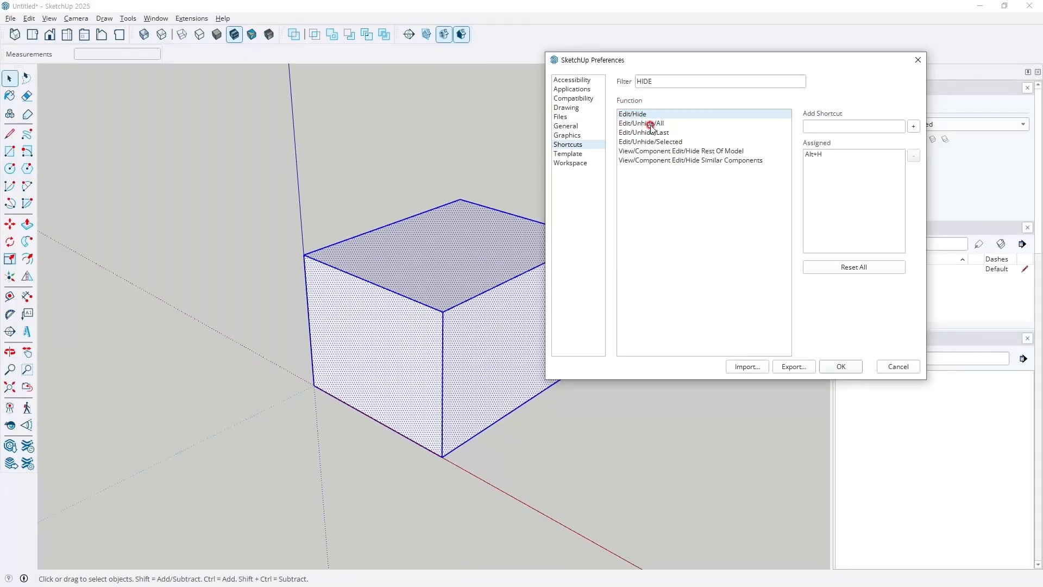
click(612, 132)
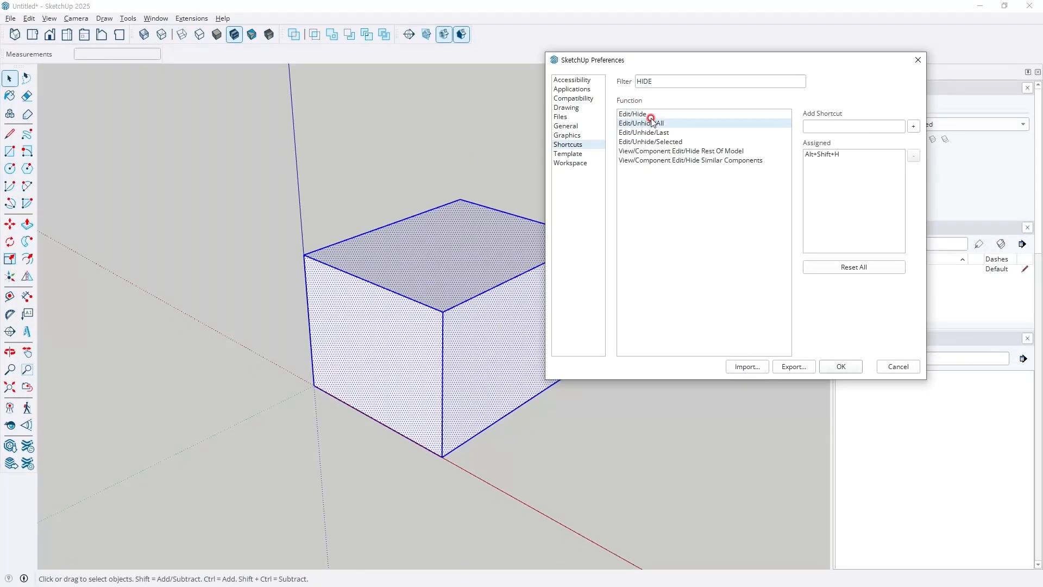
Filter the shortcut functions by LOCK and by DELE, checking the assignments for Edit/Lock and Edit/Delete Guides
double_click(670, 80)
text(LOCK)
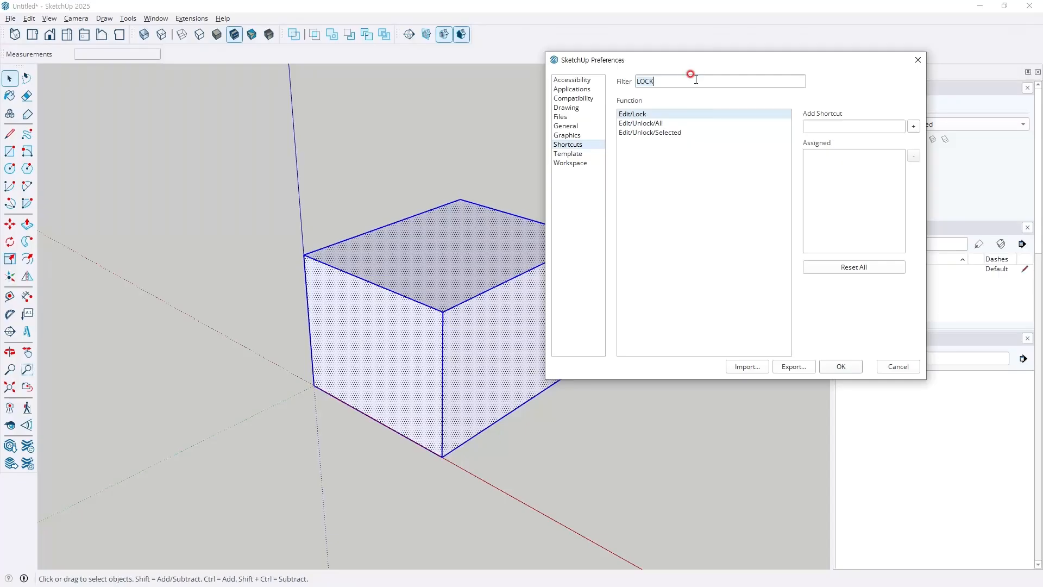
key(BackSpace)
key(BackSpace)
key(BackSpace)
key(BackSpace)
text(DELE)
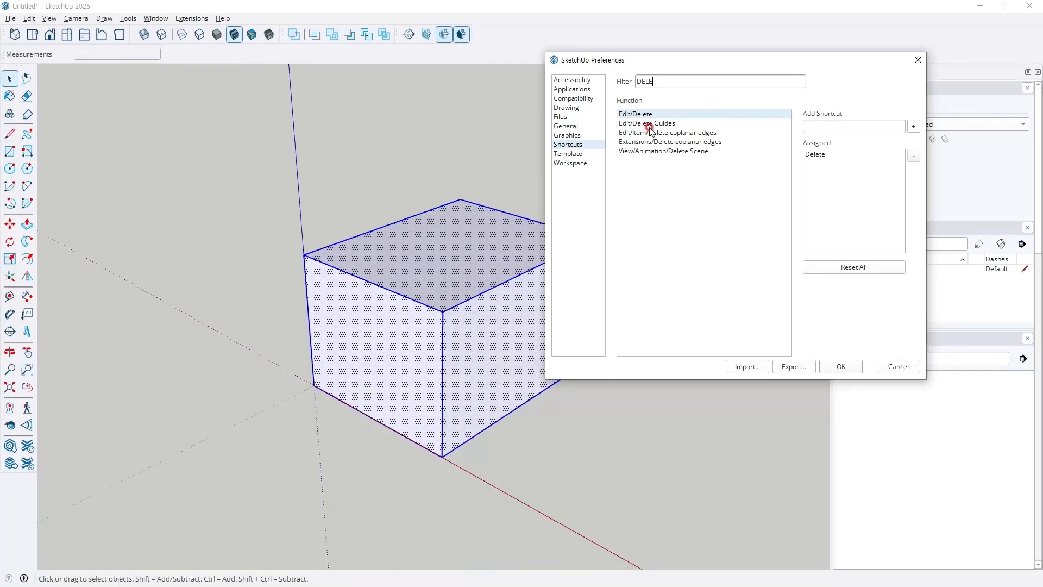
click(610, 144)
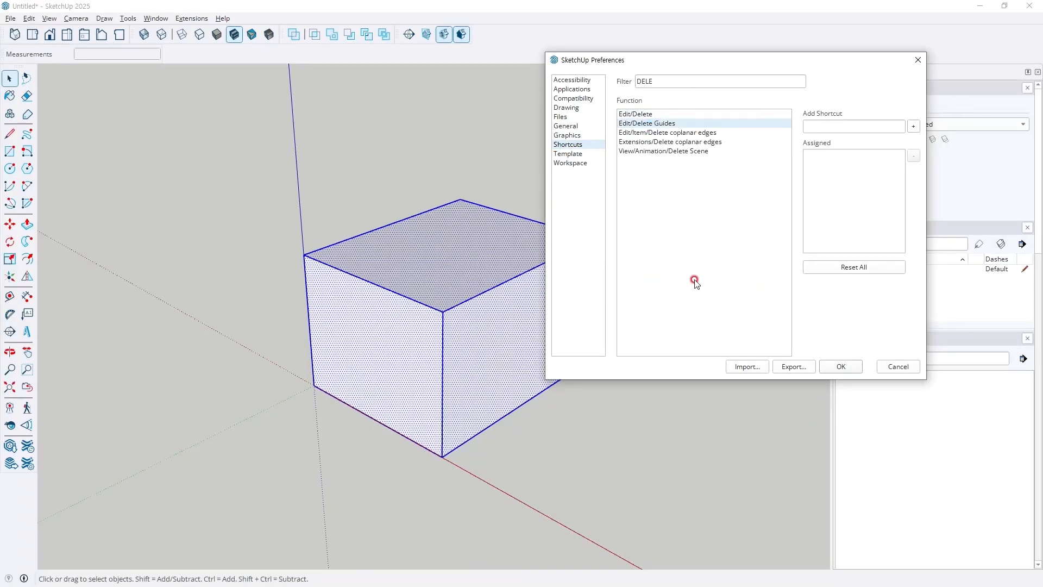
Filter the shortcut functions by ZOOM, review the zoom commands and close Preferences without changes
click(698, 81)
text(Z)
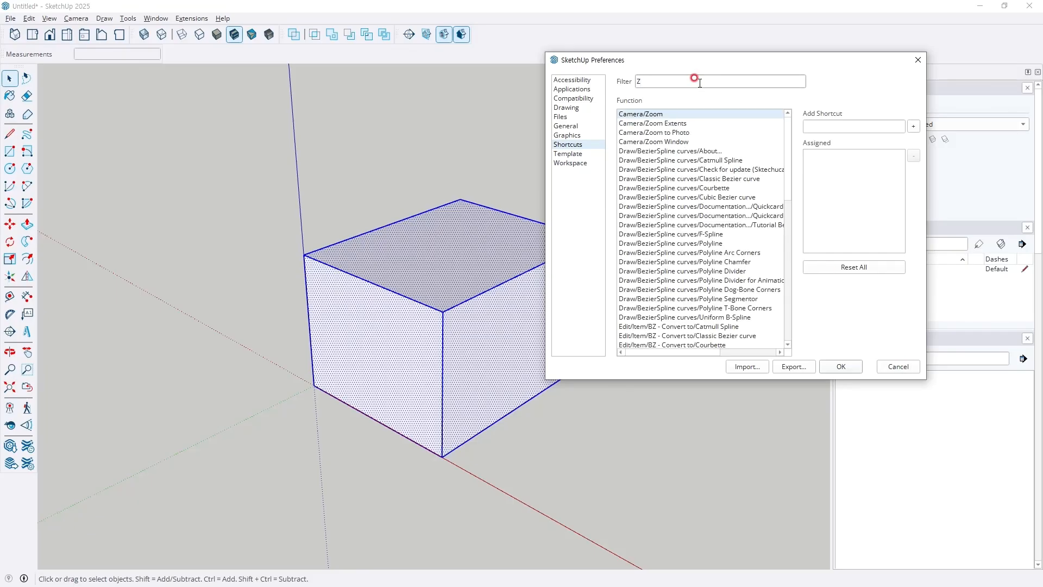
text(OO)
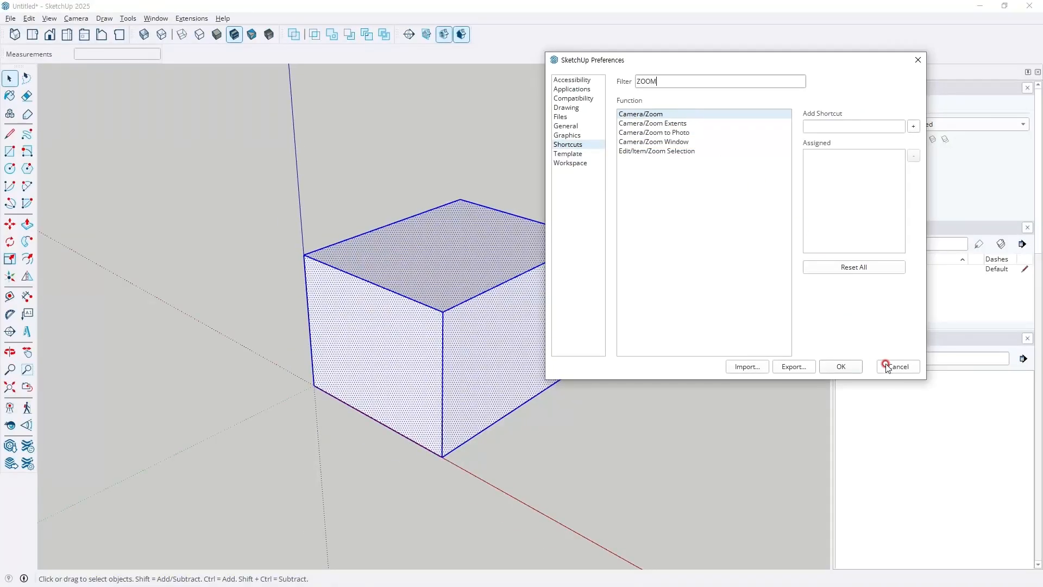
click(886, 365)
Make the whole box a group and place a copy of it in empty space farther out near the green axis
triple_click(449, 296)
key(ctrl+g)
middle_drag(482, 283, 460, 321)
scroll(461, 321, down, 2)
scroll(461, 324, down, 2)
key(m)
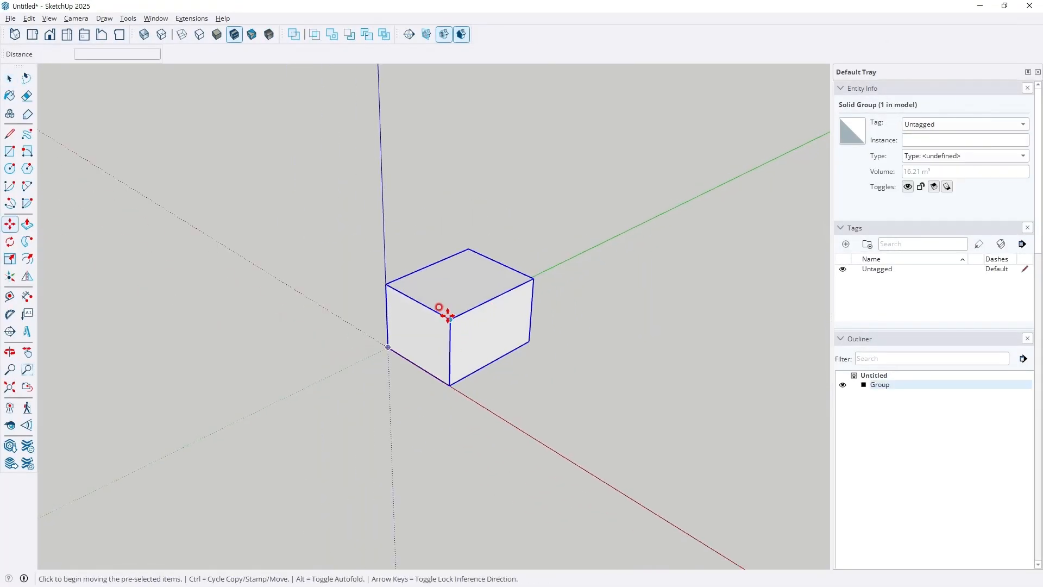
key(ctrl)
click(450, 318)
click(763, 233)
key(space)
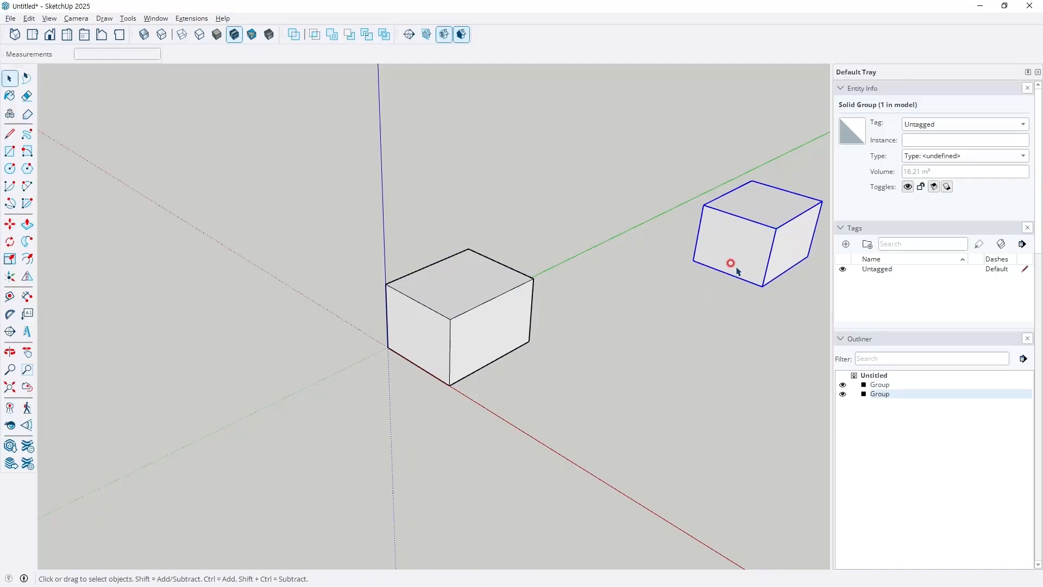
Select the copied box group and fill the view with it using Zoom Selection
middle_drag(745, 261, 705, 247)
click(717, 305)
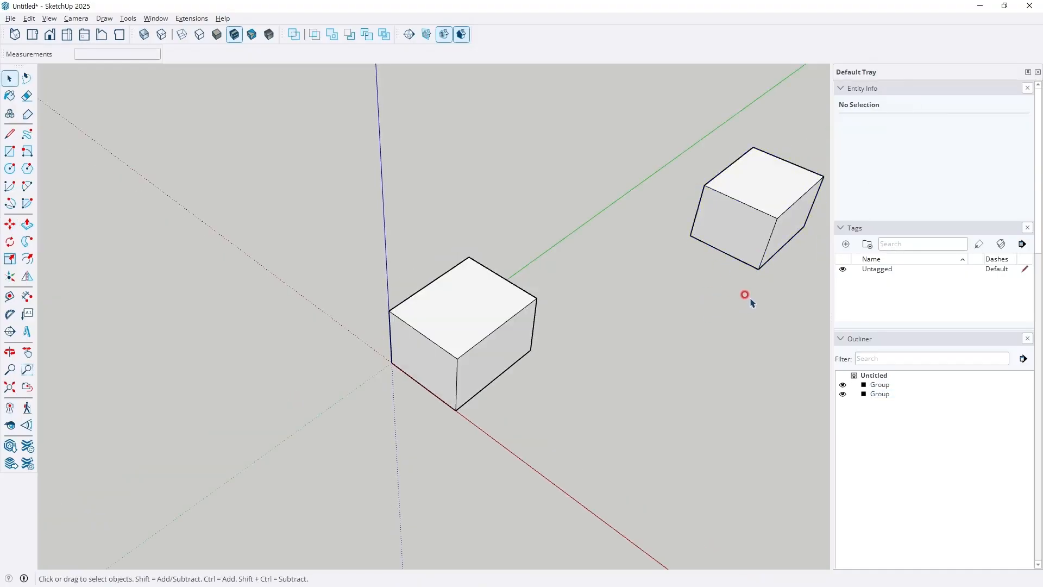
scroll(749, 302, up, 3)
middle_drag(598, 321, 579, 277)
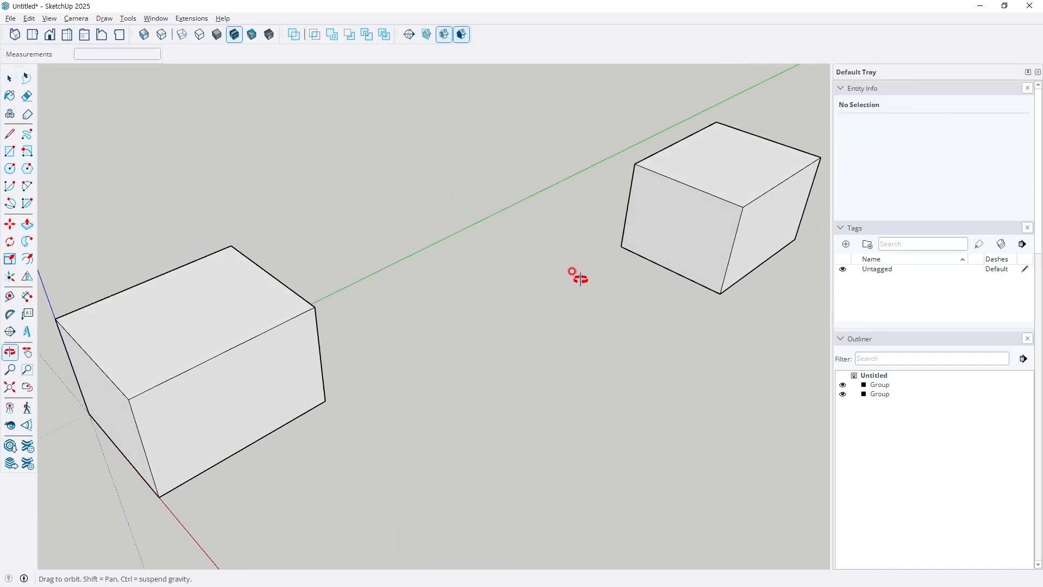
click(696, 230)
key(shift+z)
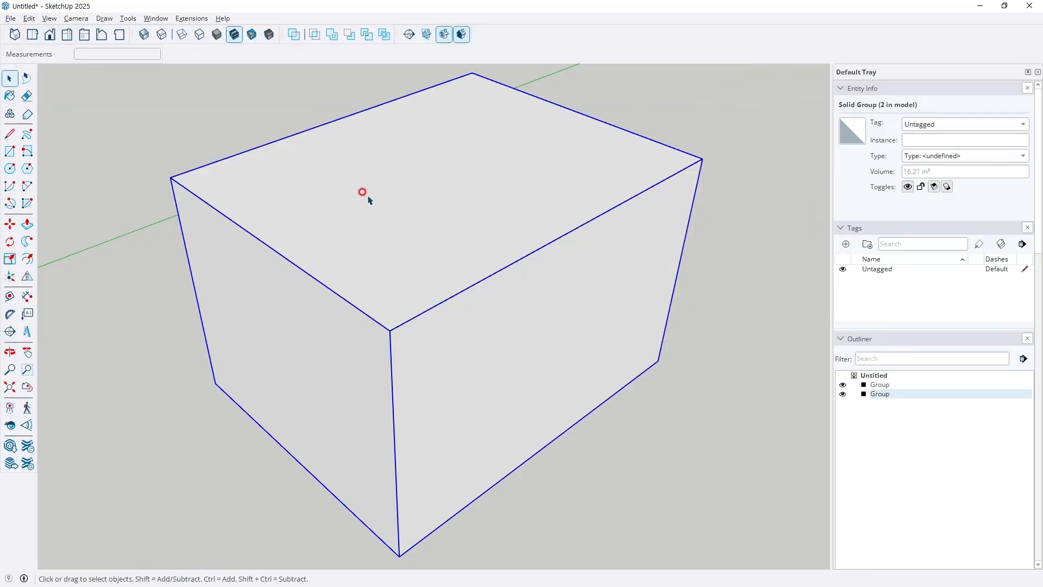
key(shift+z)
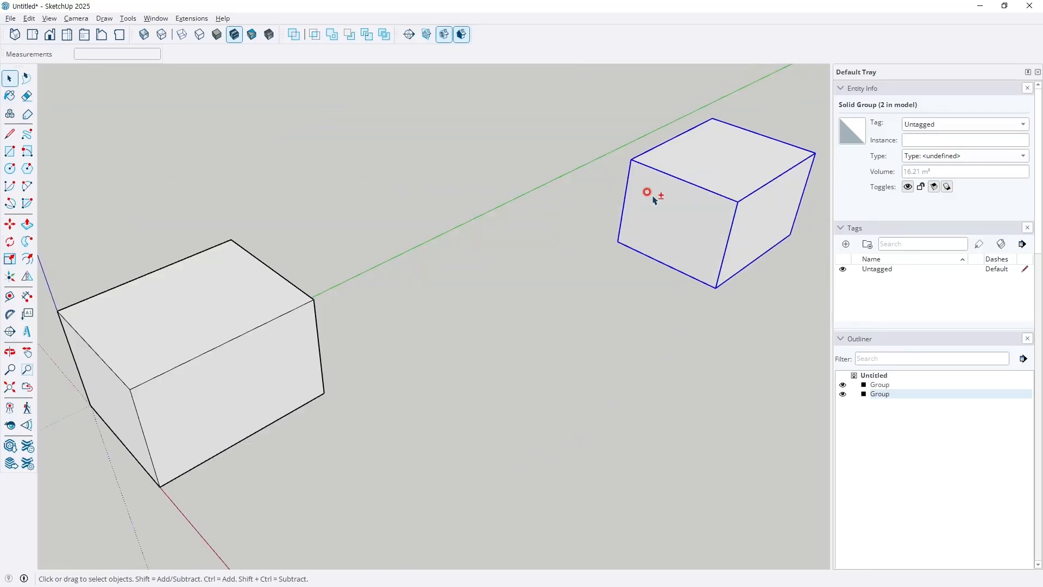
key(shift+z)
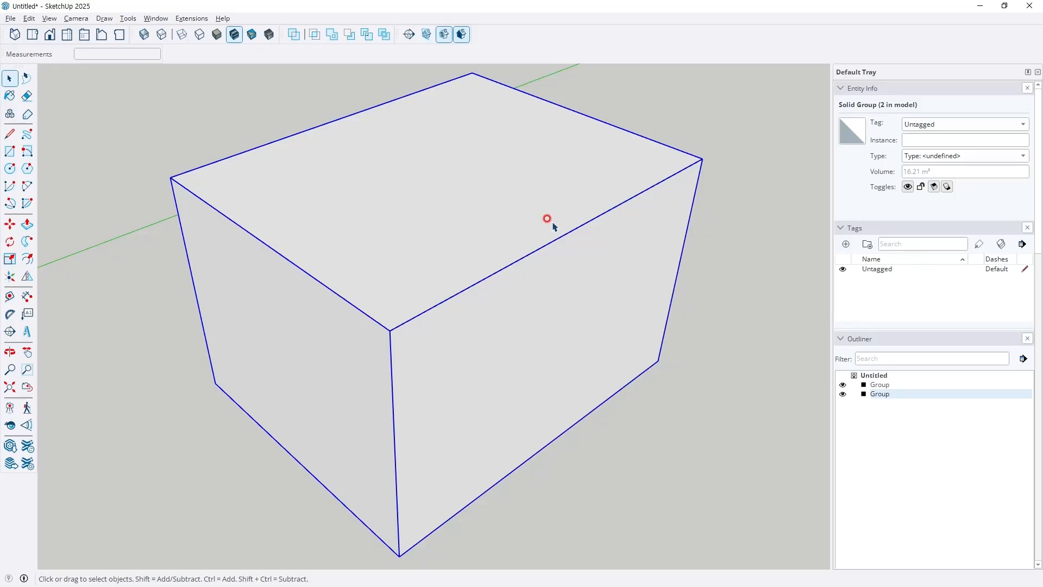
middle_drag(121, 158, 320, 195)
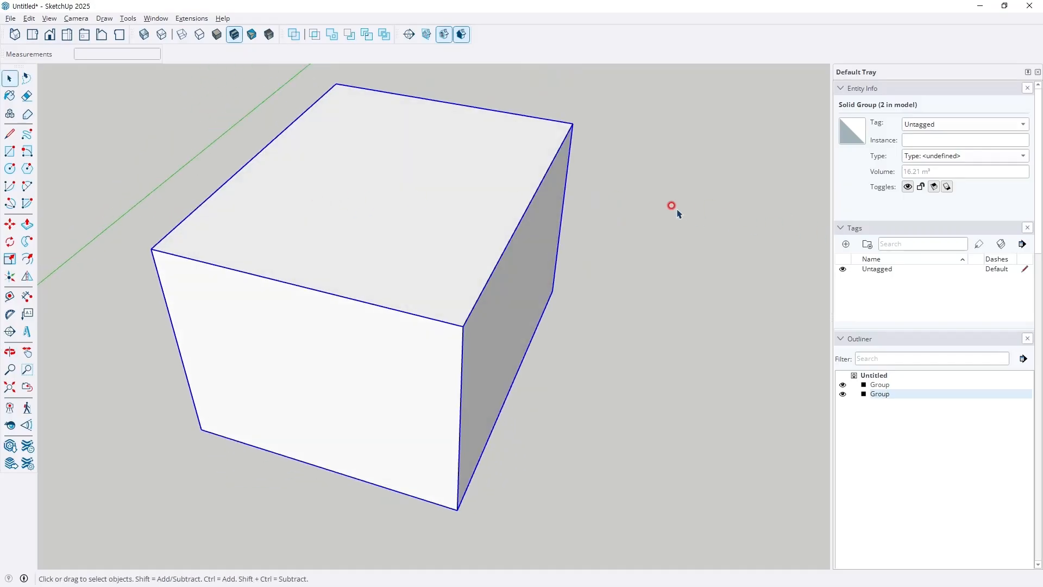
middle_drag(559, 191, 405, 159)
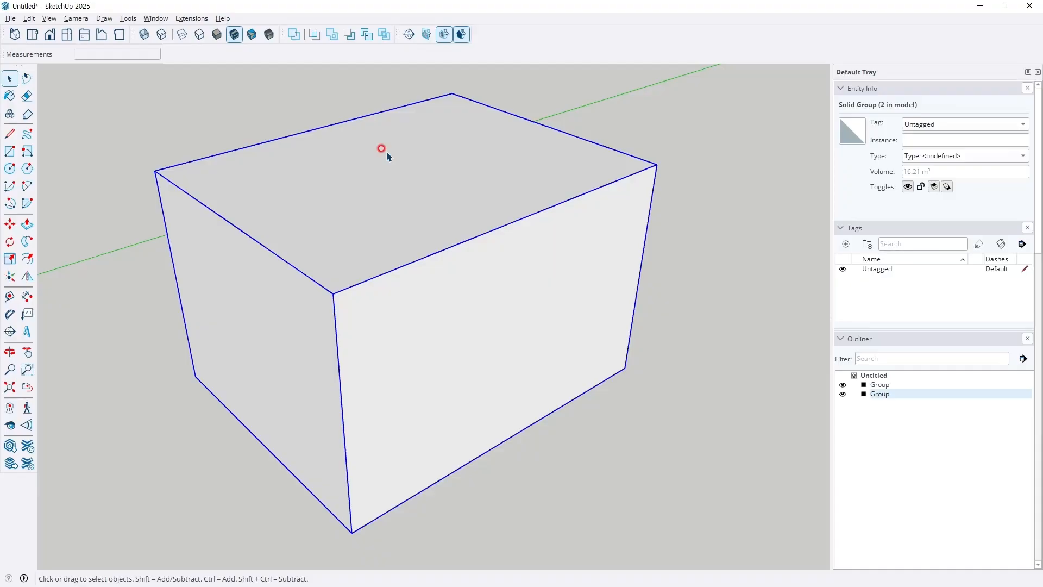
click(233, 139)
middle_drag(233, 139, 275, 164)
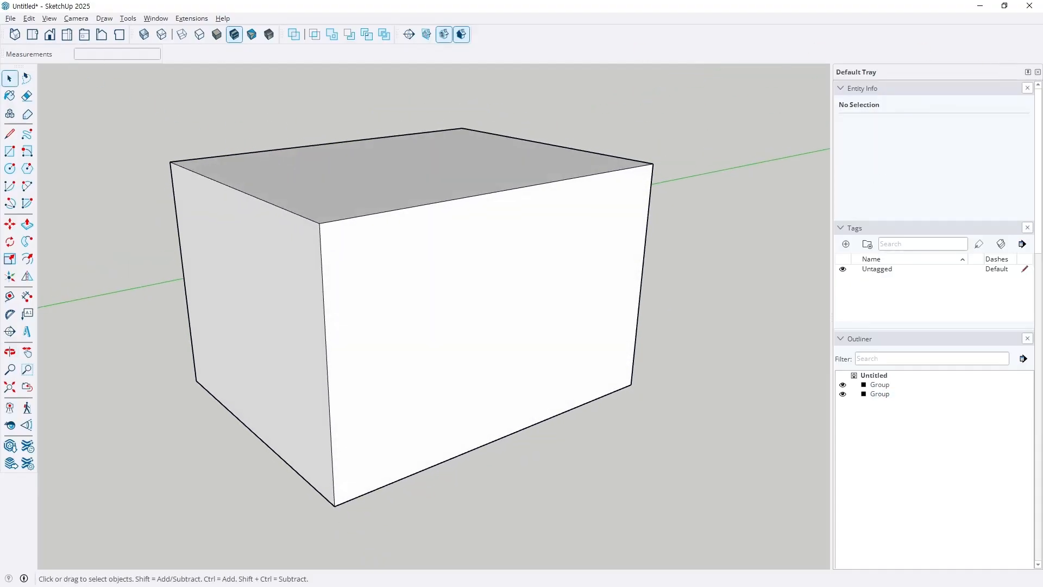